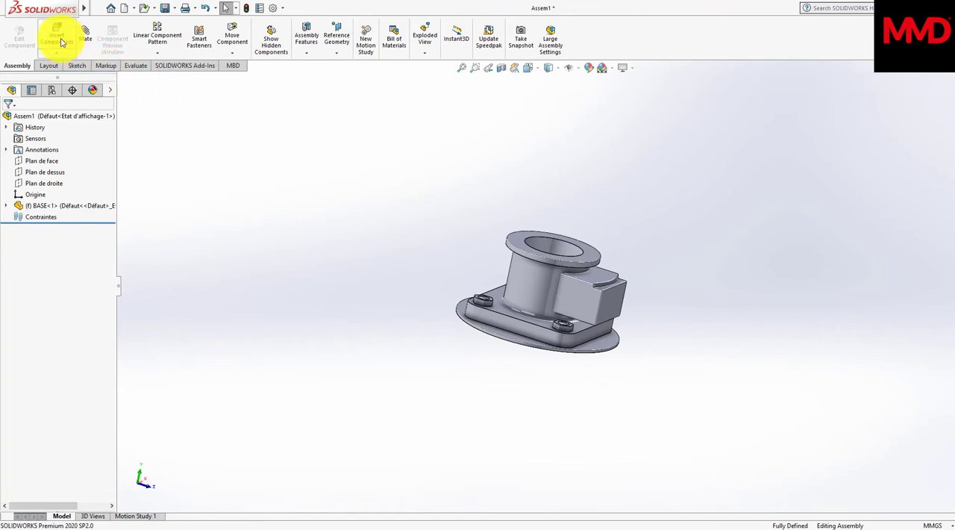
Step: Insert the link 1 part into the assembly and place it above the base
left_click(58, 38)
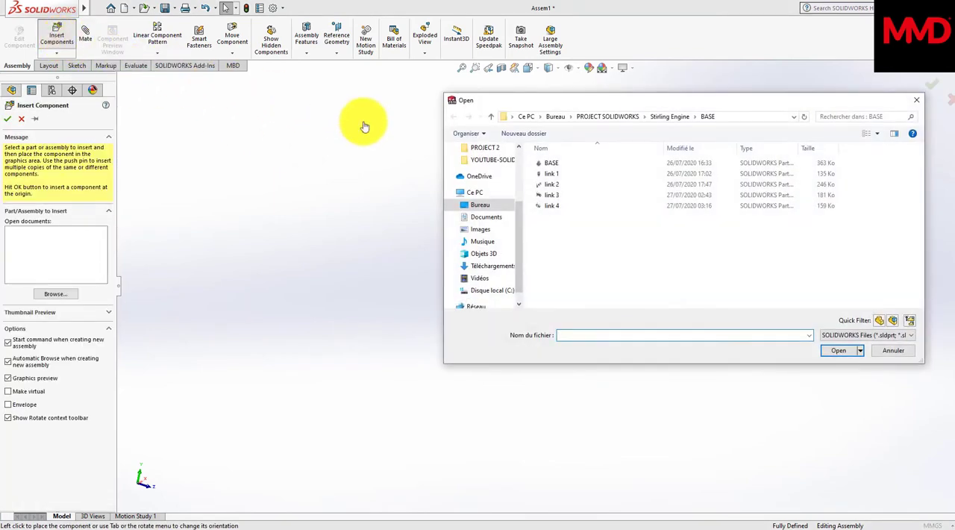
left_click(550, 173)
left_click(839, 351)
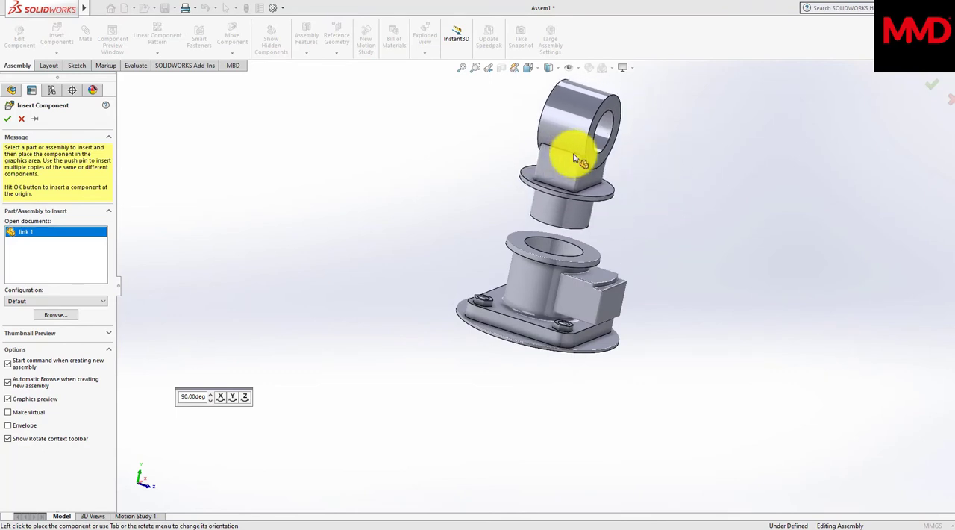
left_click(575, 158)
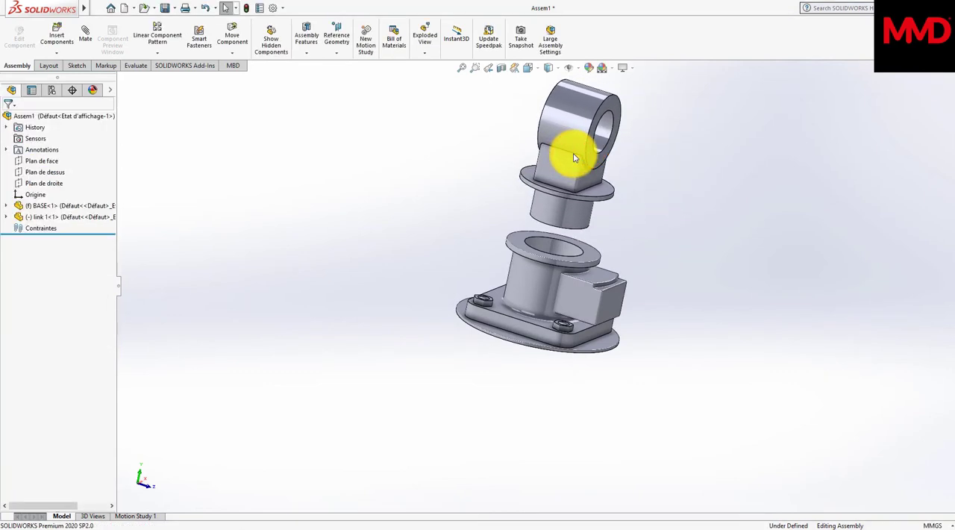
Step: Change the scene background to plain white
scroll(574, 158, "down", 1)
scroll(574, 159, "up", 1)
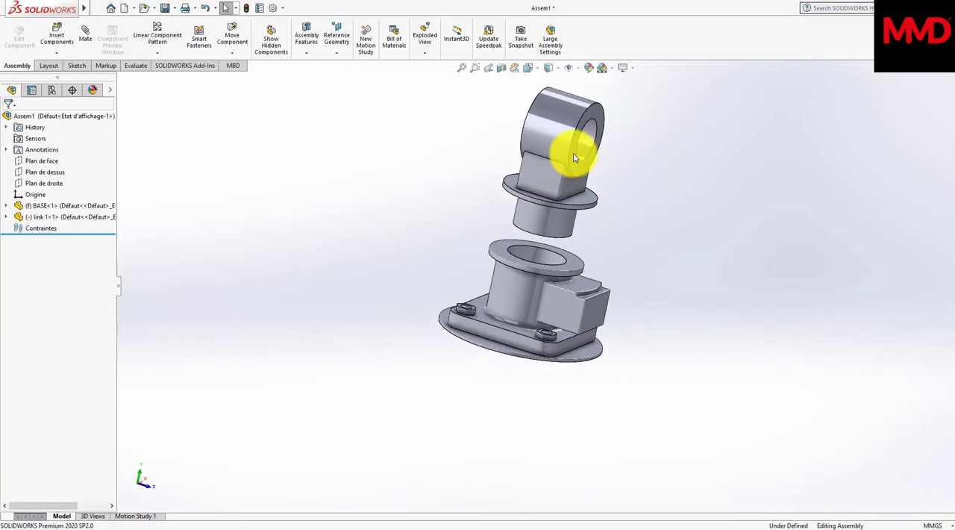
left_click(612, 71)
left_click(619, 94)
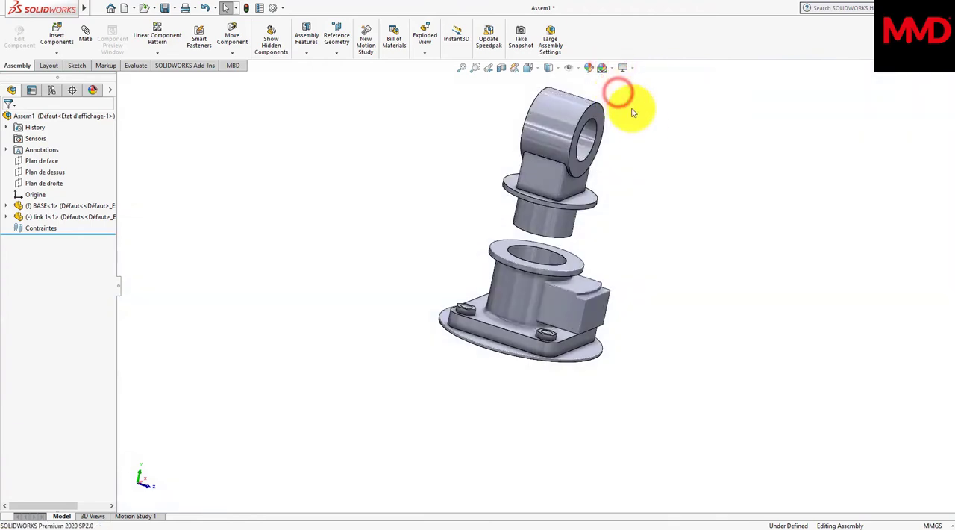
Step: Add a concentric mate between link 1's lower cylindrical shaft and the bore of the base
middle_click_drag(632, 112, 711, 203)
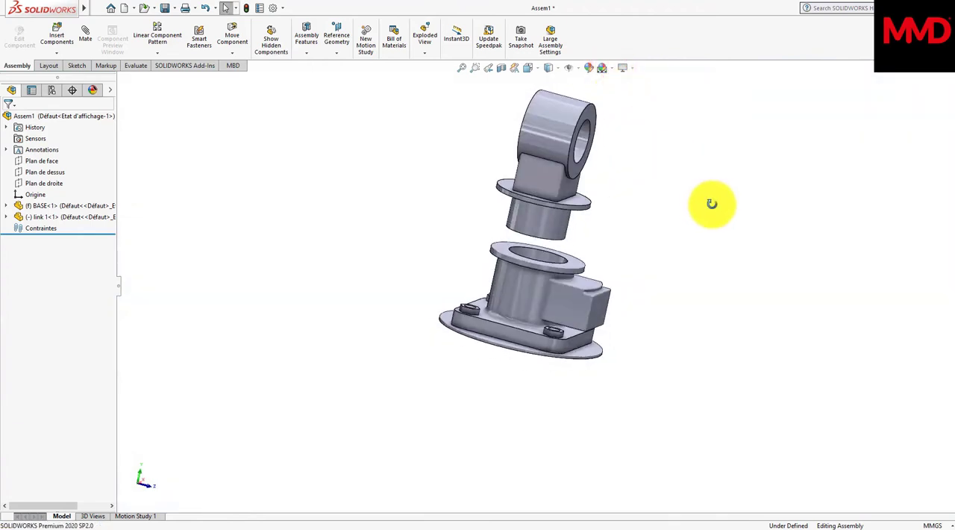
left_click(87, 39)
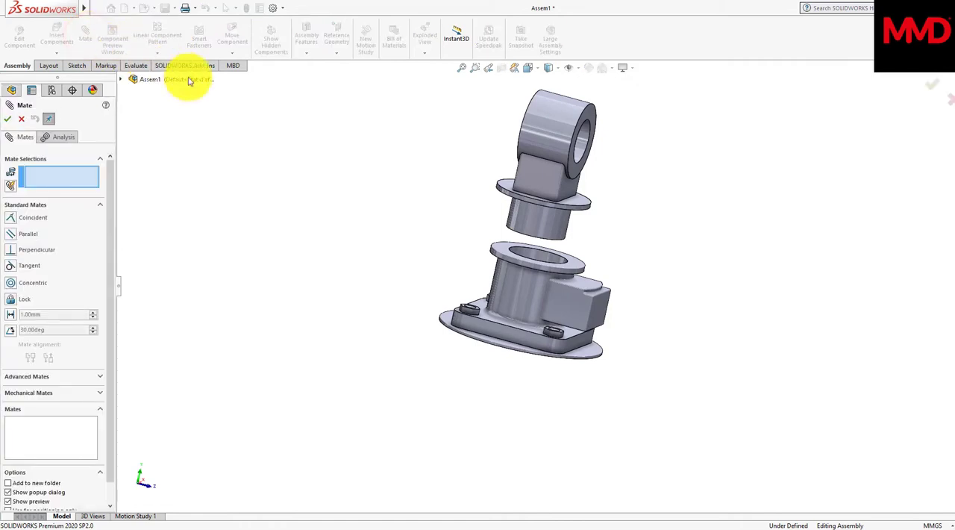
left_click(540, 226)
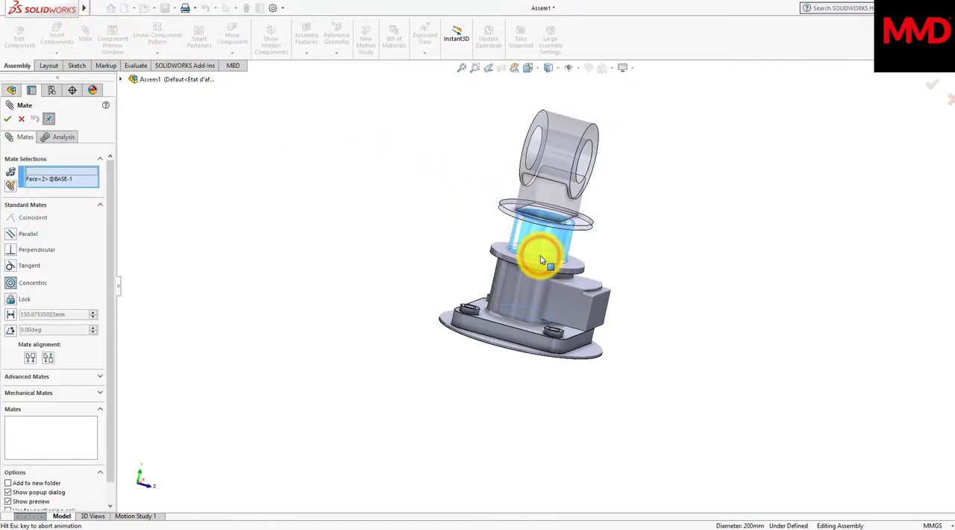
left_click(670, 234)
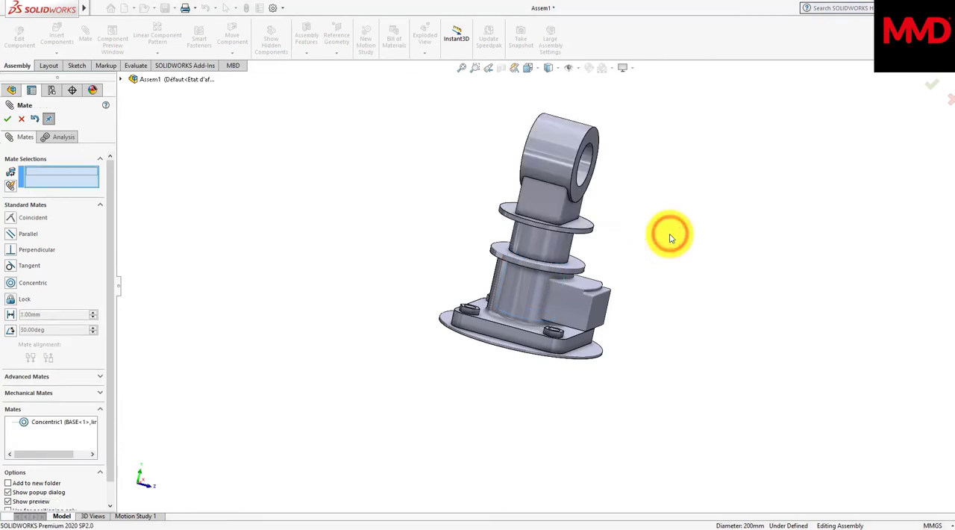
Step: Add a coincident mate between the underside of link 1's flange and the top face of the base's flange, finishing the mates
middle_click_drag(670, 236, 668, 211)
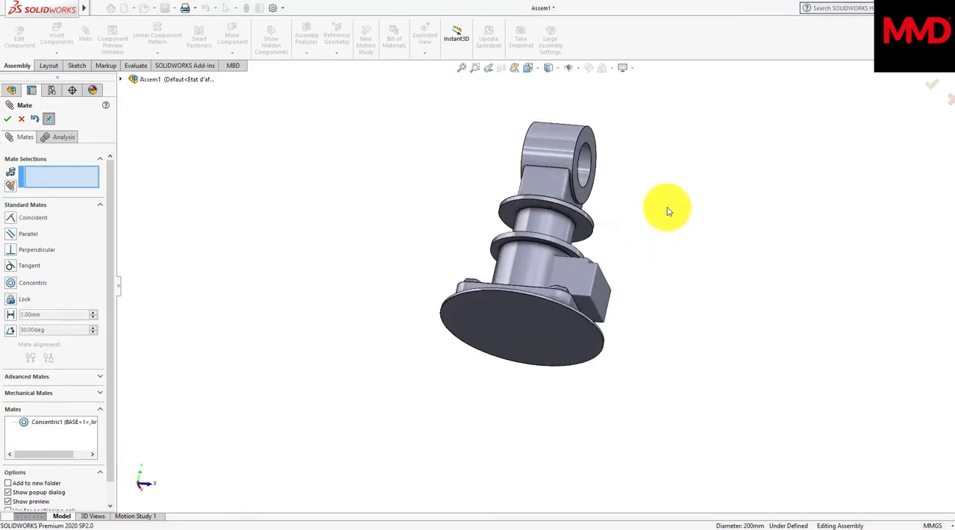
left_click(582, 228)
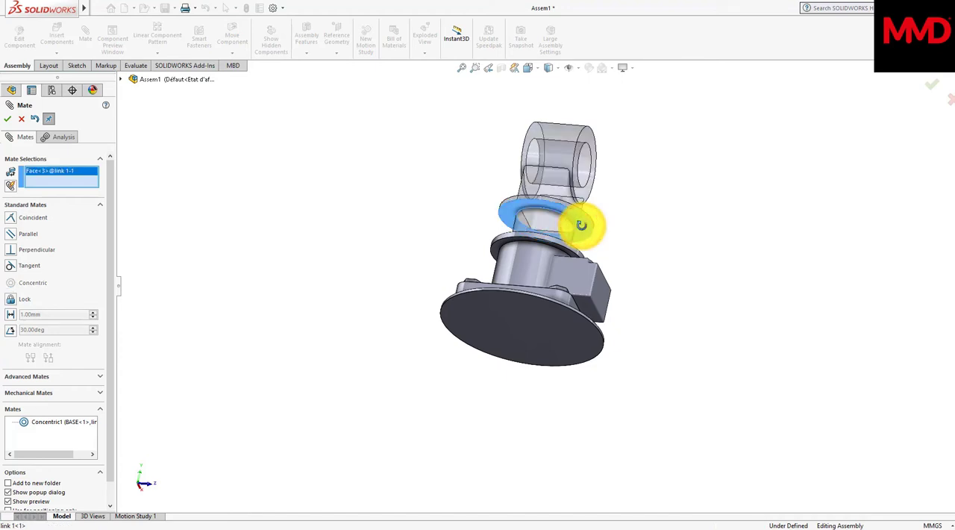
middle_click_drag(581, 226, 583, 227)
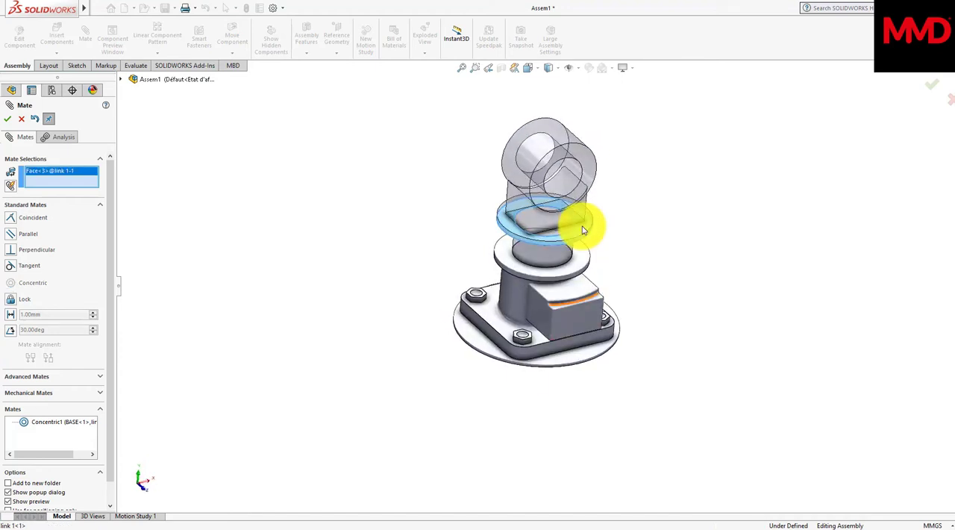
left_click(584, 265)
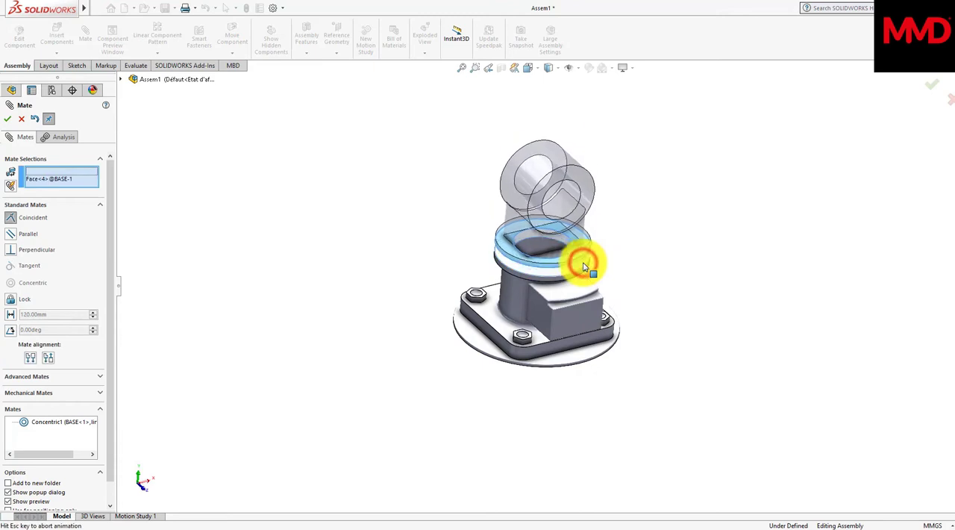
left_click(699, 240)
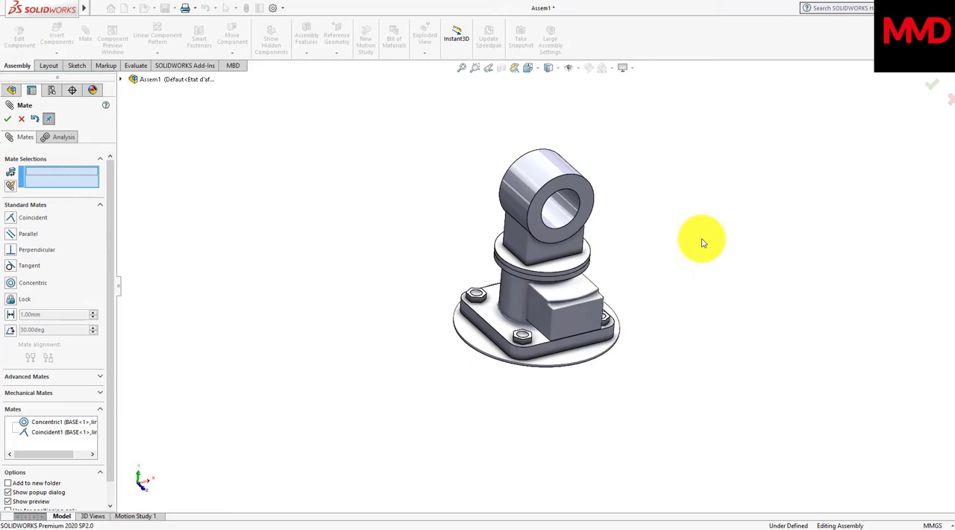
left_click(7, 119)
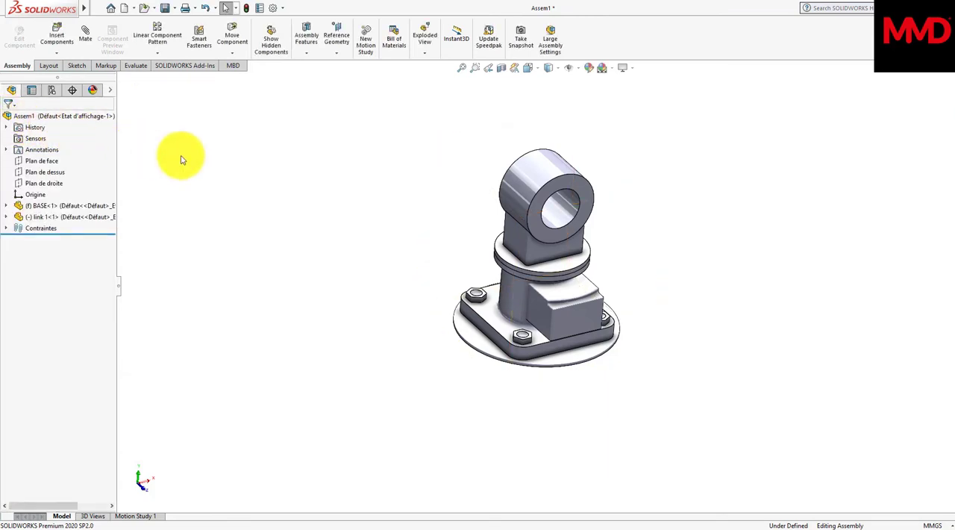
Step: Rotate link 1 slightly about the base's vertical axis to test its motion
middle_click_drag(406, 202, 403, 202)
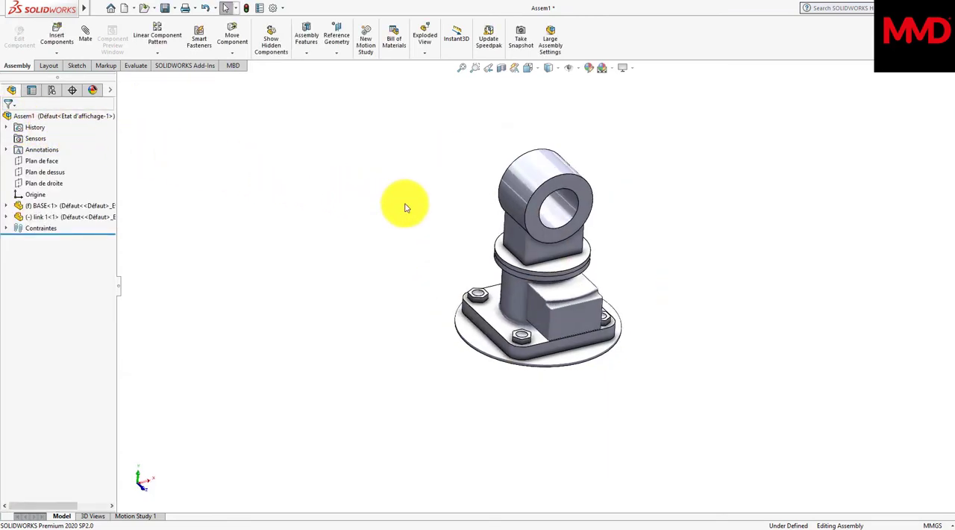
left_click_drag(567, 255, 544, 271)
left_click(690, 300)
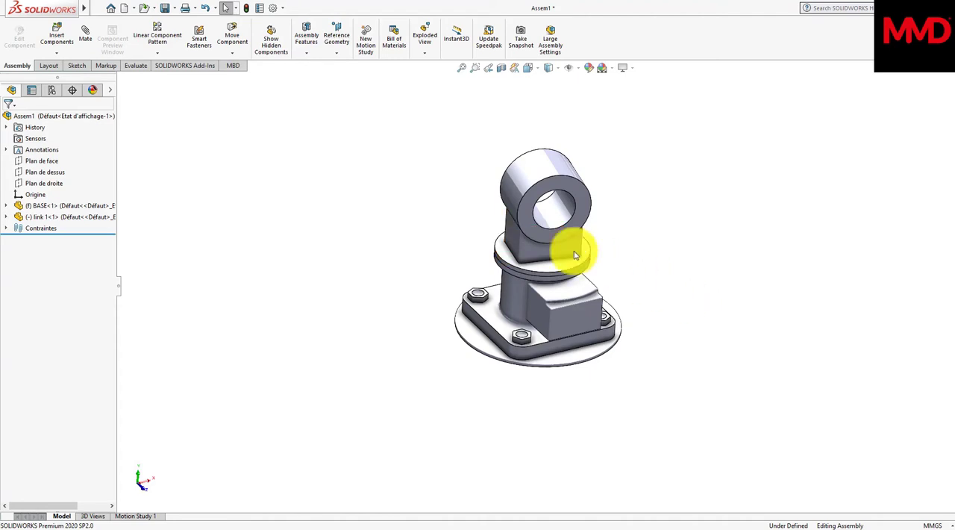
Step: Insert the link 2 part, rotated 90° about the X axis, and place it upright beside link 1
left_click(62, 41)
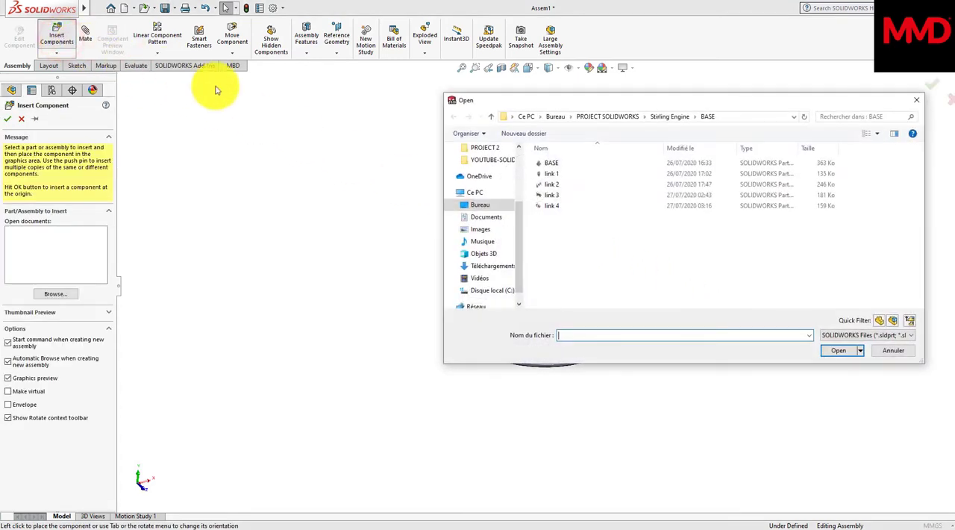
left_click(544, 186)
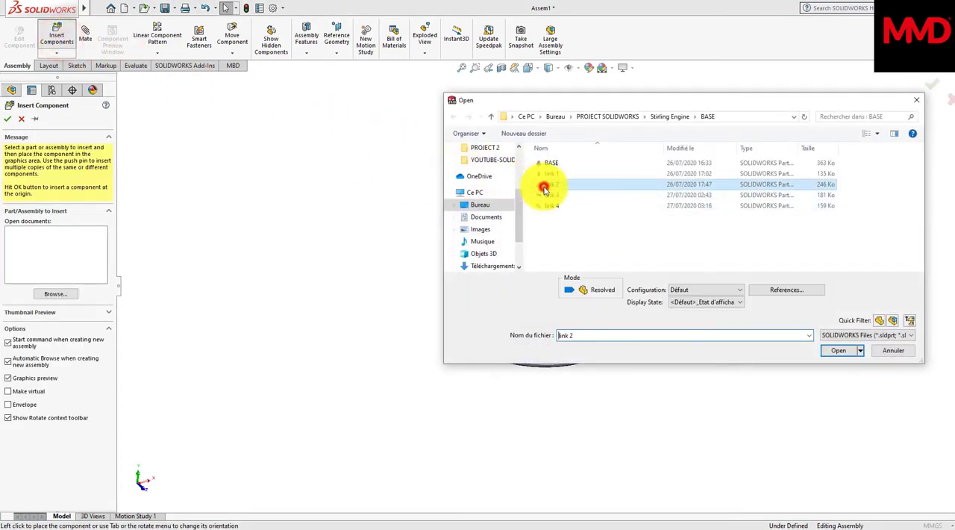
left_click(840, 351)
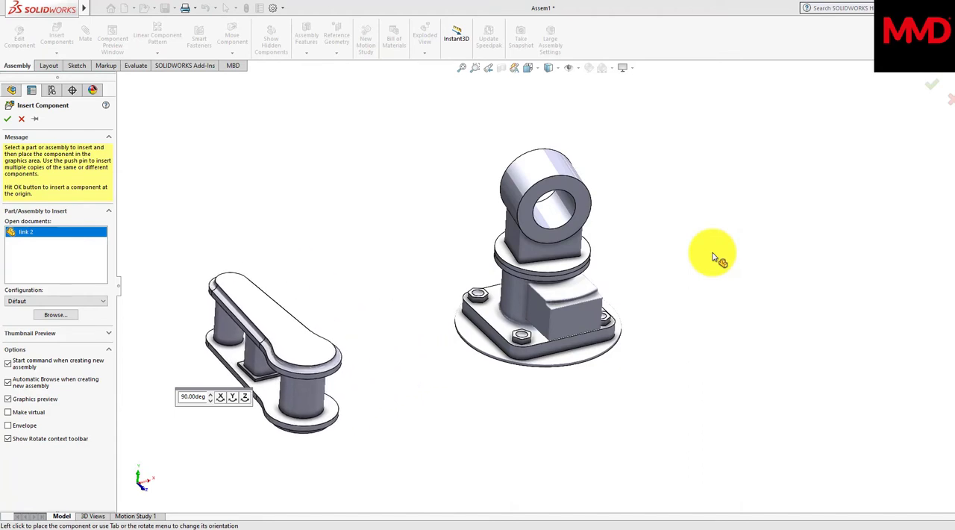
left_click(221, 397)
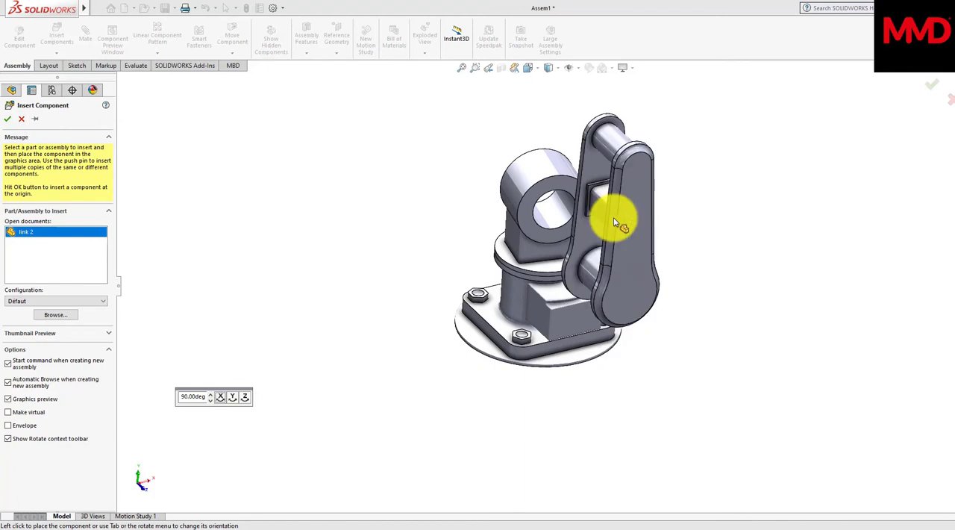
left_click(614, 223)
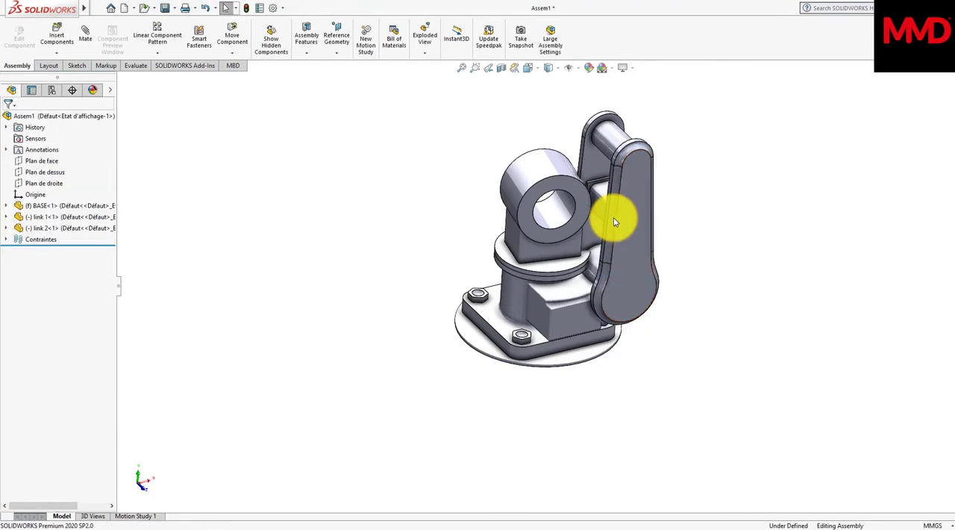
Step: Add a concentric mate between link 1's through-hole and the pin at link 2's wide lower end
left_click(82, 41)
left_click(554, 221)
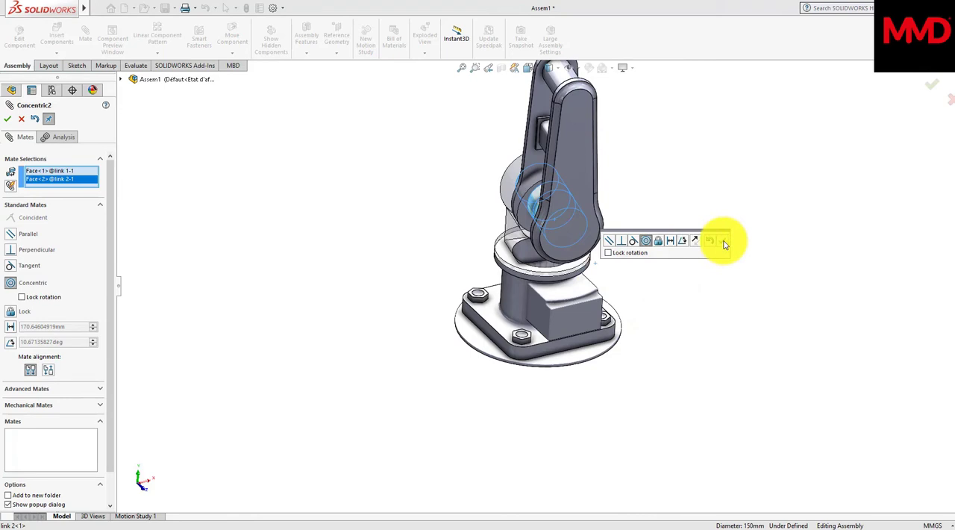
left_click(723, 242)
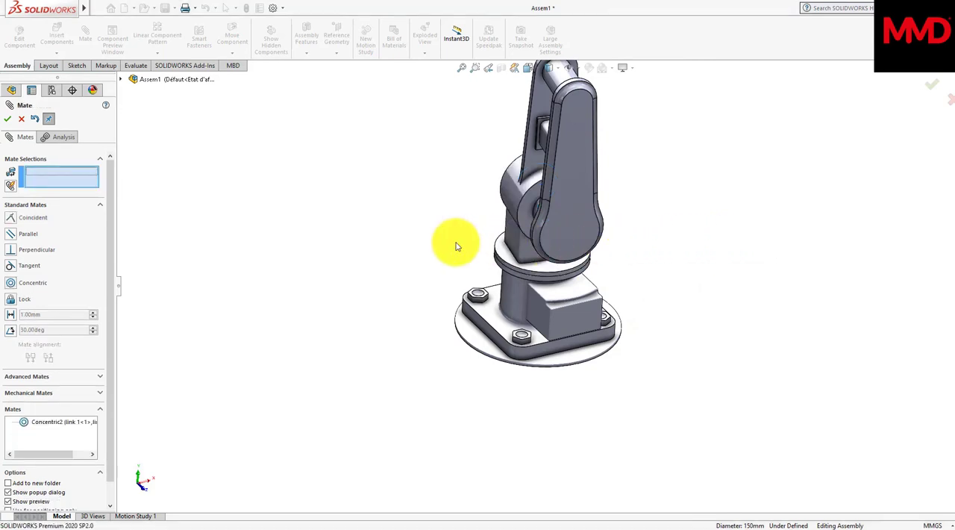
Step: Add a coincident mate between the inner face of link 2's side plate and the ring-shaped end face of link 1, finishing the mates
middle_click_drag(680, 277, 546, 363)
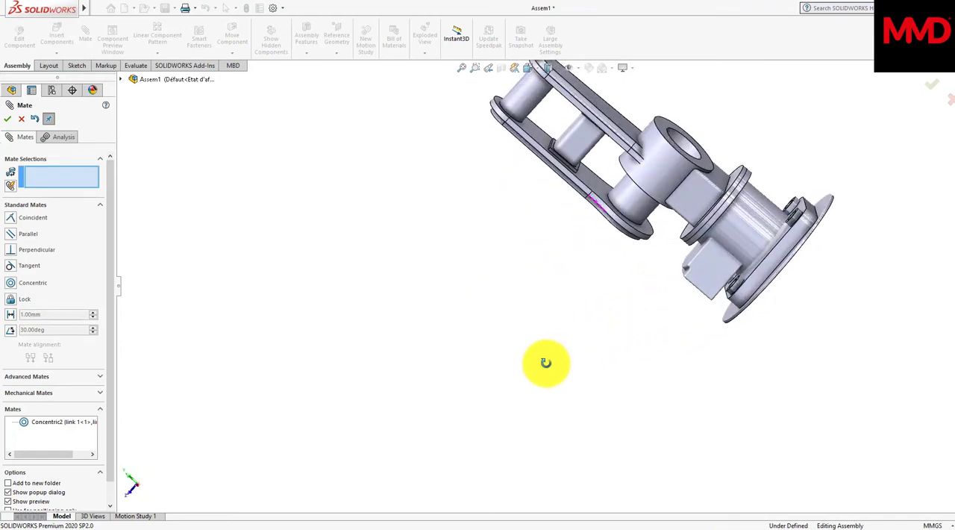
left_click(597, 191)
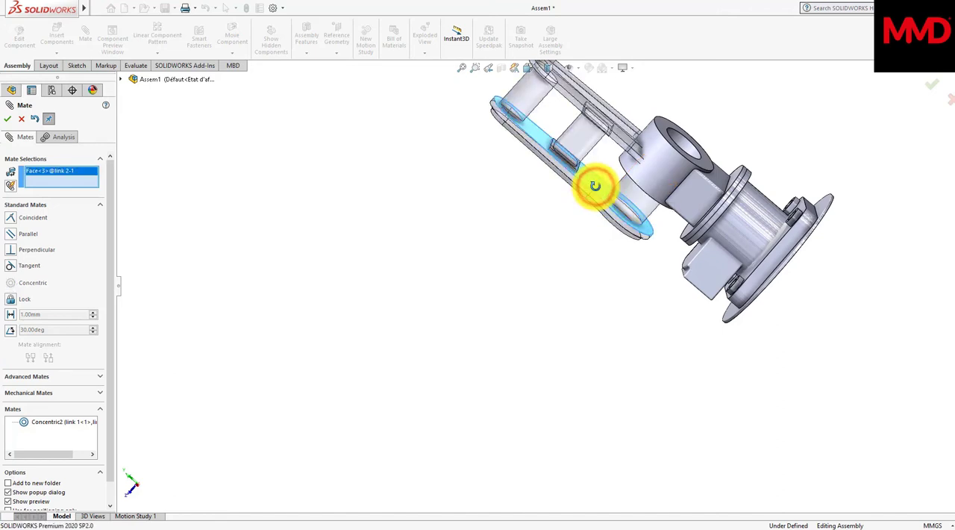
middle_click_drag(594, 186, 654, 197)
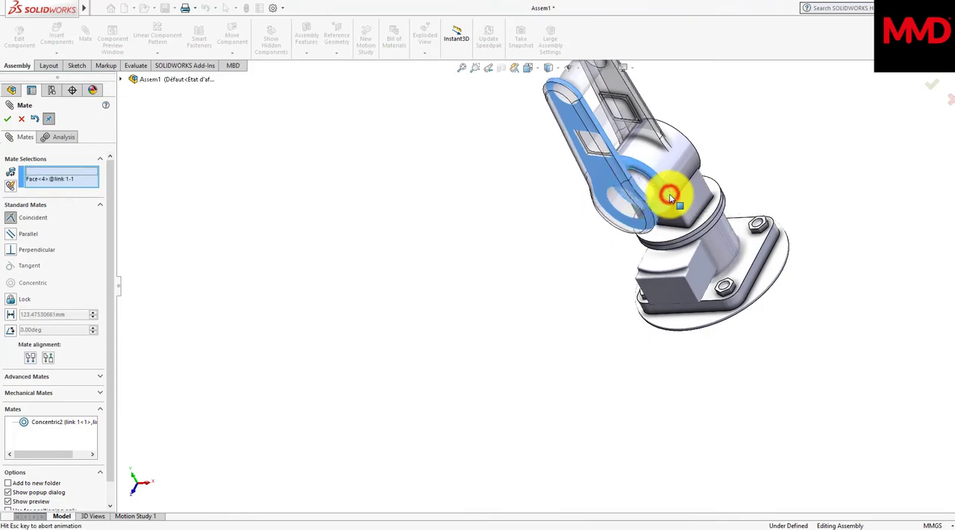
left_click(669, 197)
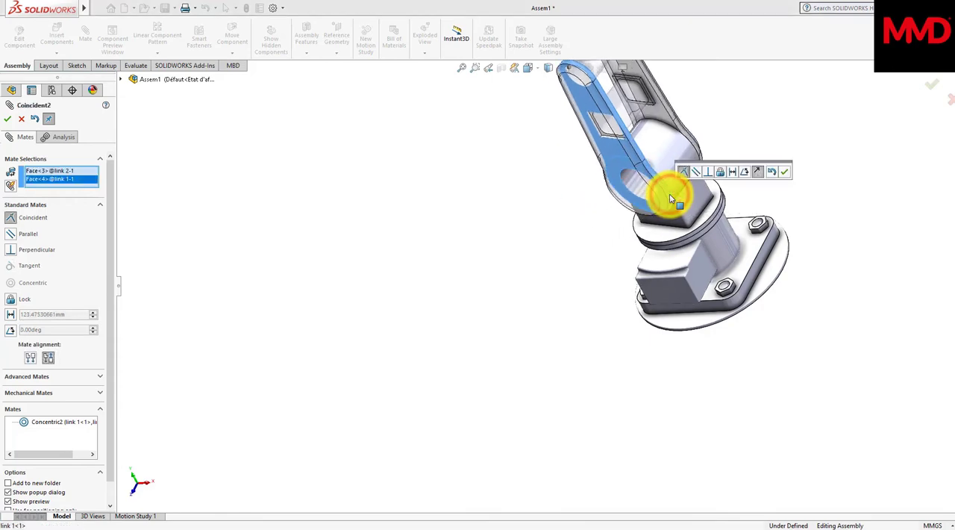
left_click(787, 173)
middle_click_drag(787, 175, 661, 163)
left_click_drag(648, 161, 583, 206)
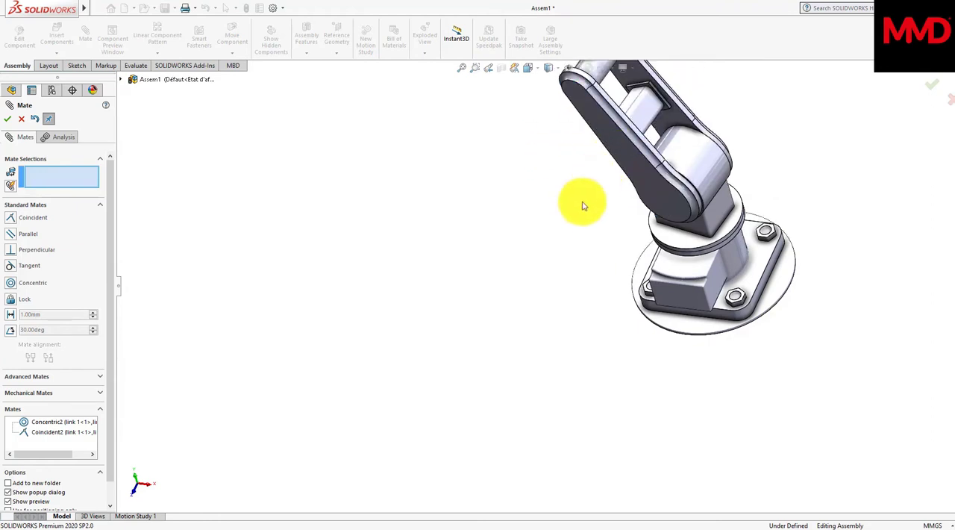
scroll(581, 206, "up", 3)
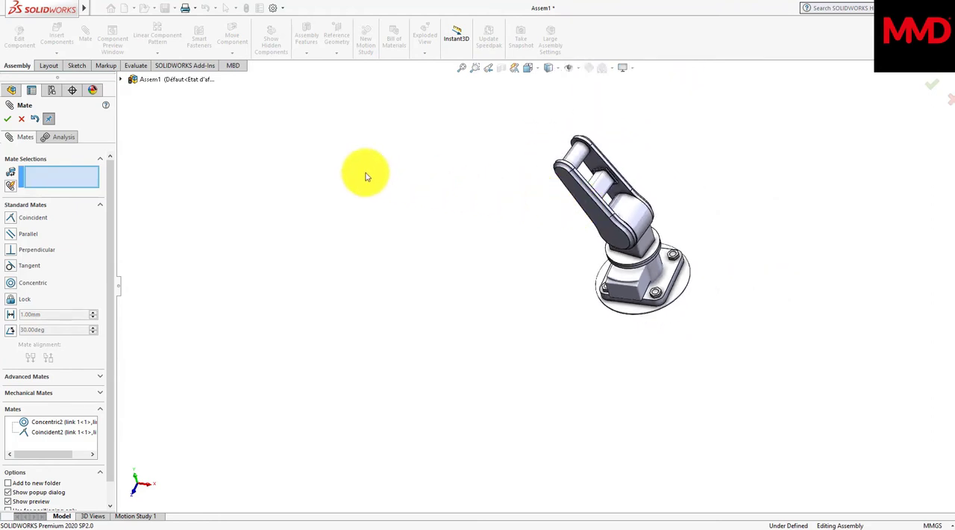
left_click(8, 121)
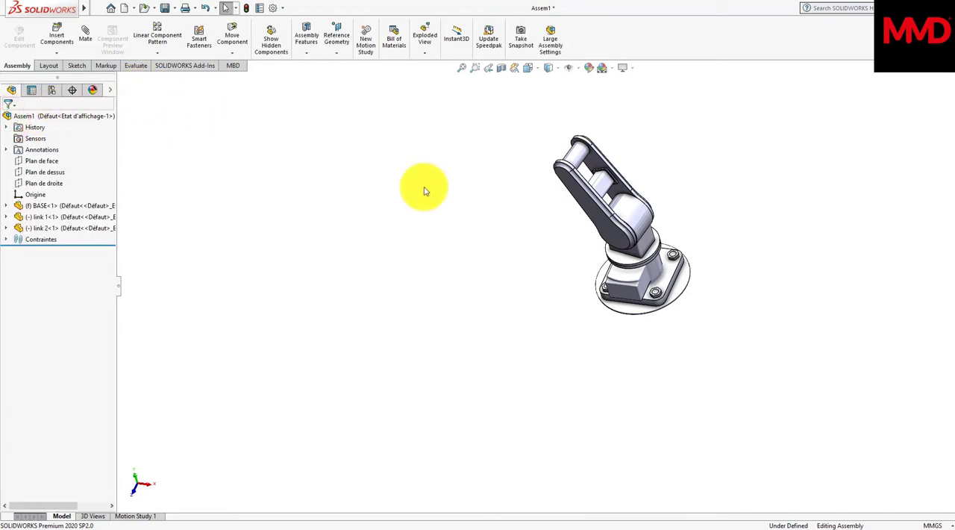
Step: Insert the link 3 part, turned twice by 90° about the Y axis, and place it beside link 2's upper end
middle_click_drag(575, 243, 574, 240)
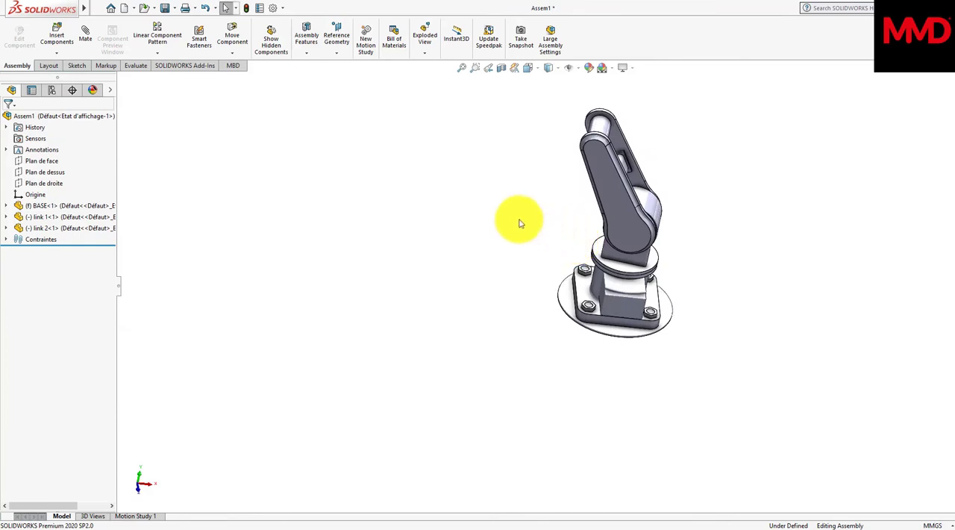
left_click(61, 38)
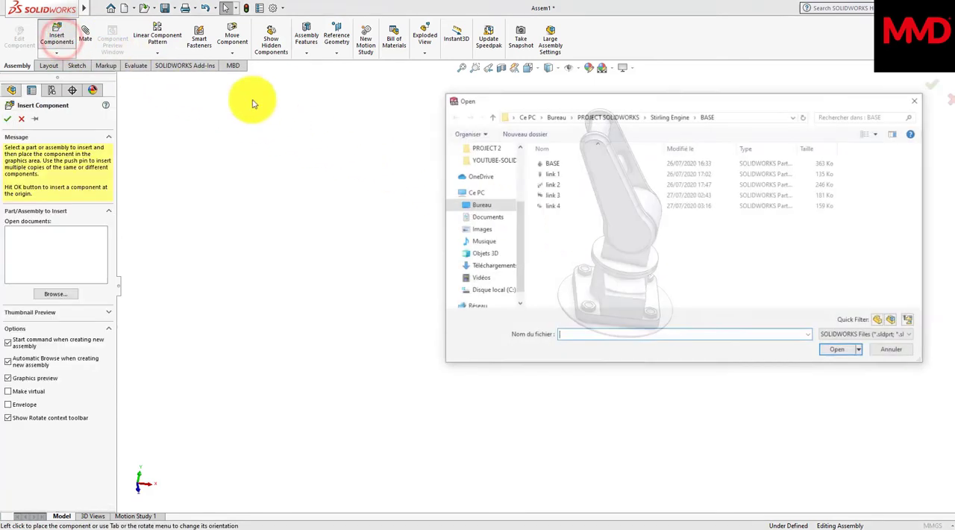
left_click(561, 196)
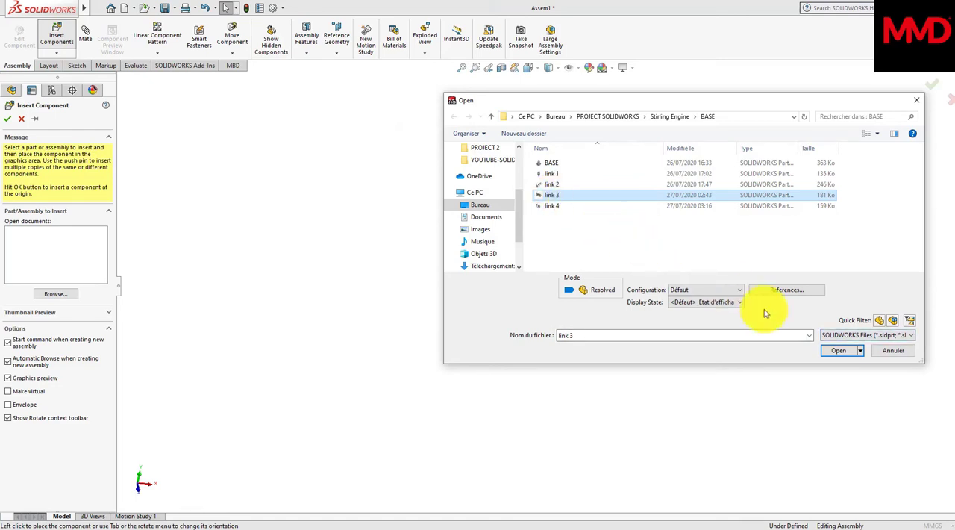
left_click(839, 353)
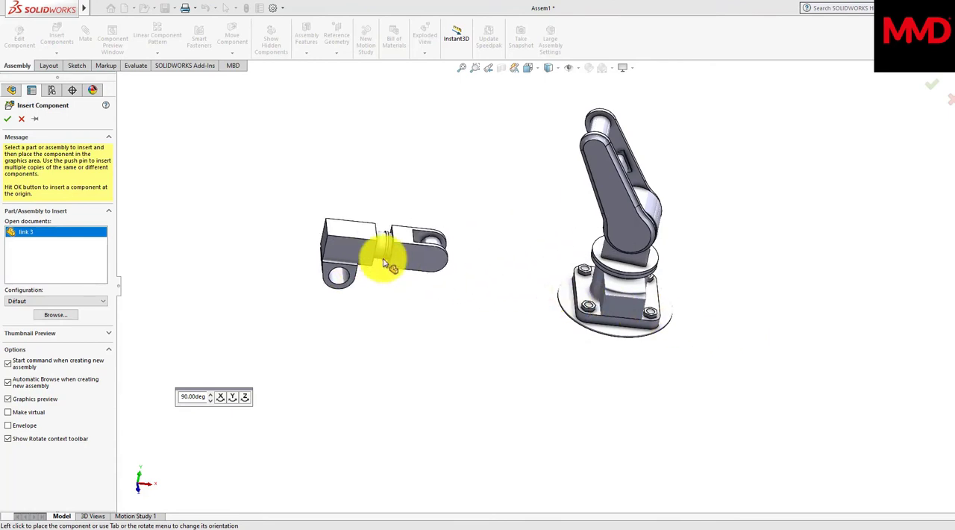
left_click(234, 397)
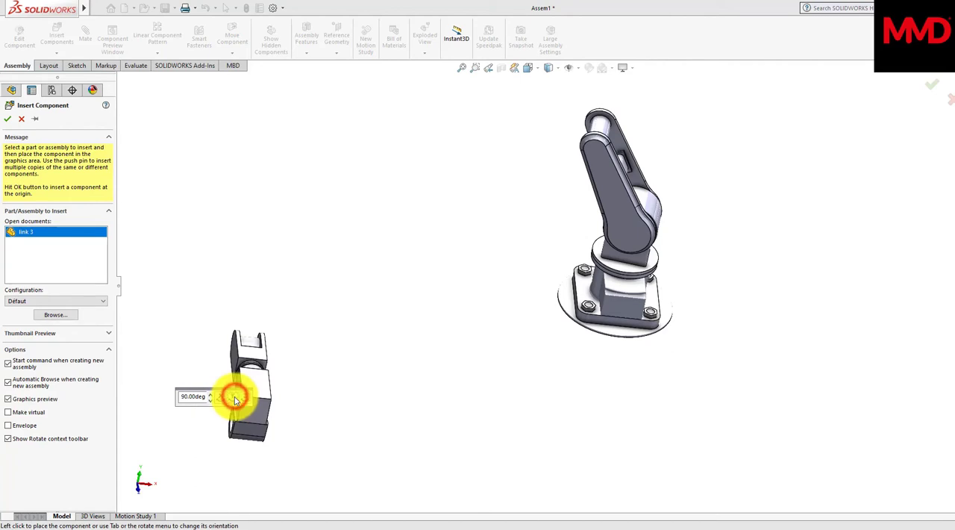
left_click(234, 397)
left_click(514, 121)
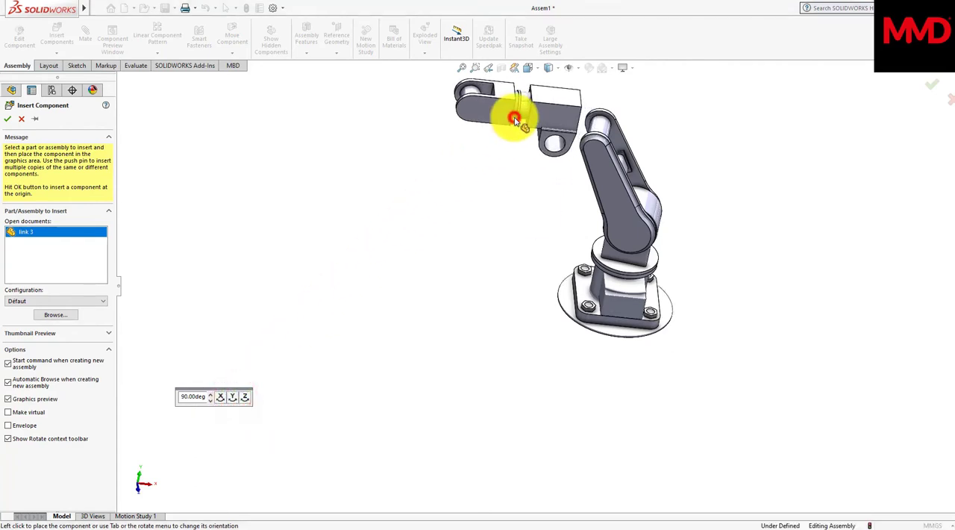
Step: Add a concentric mate between the through-hole in link 3's lug and the pin at link 2's narrow upper end
scroll(514, 121, "down", 2)
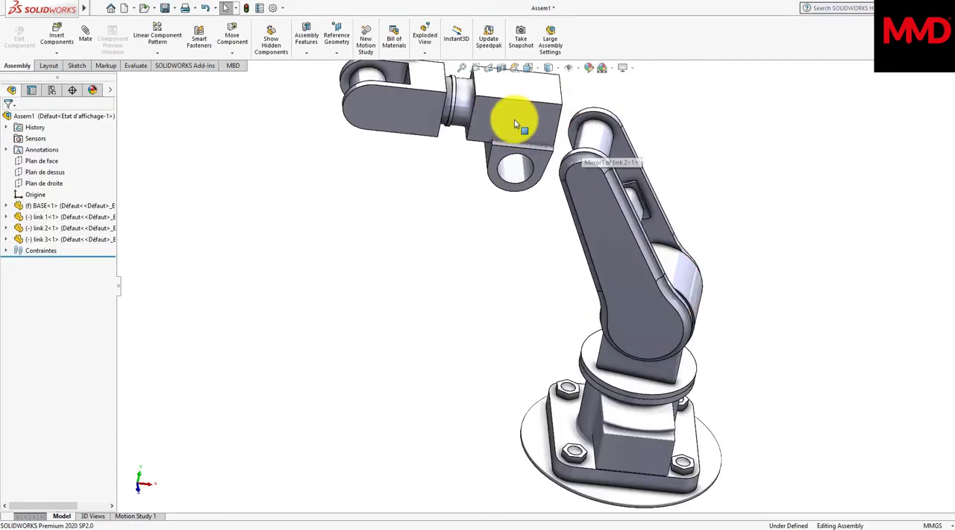
left_click(514, 177)
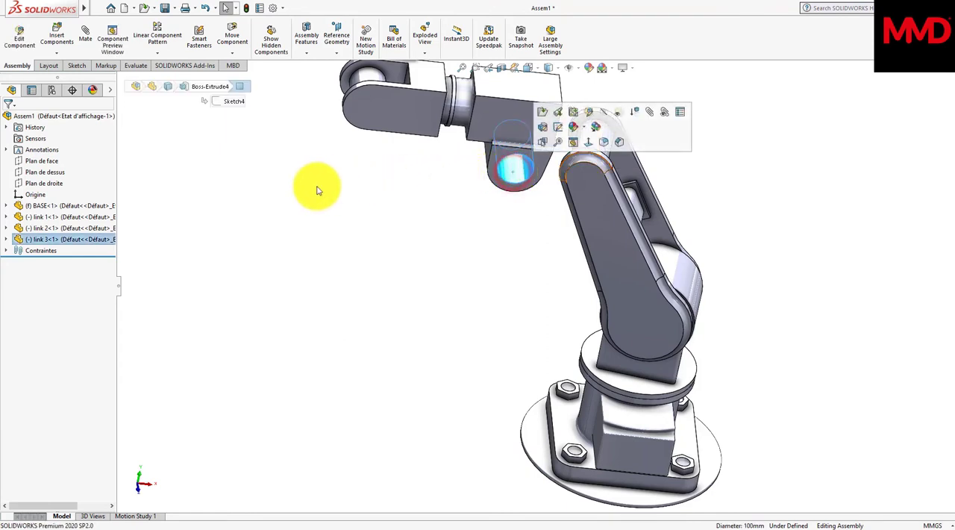
left_click(225, 192)
left_click(91, 39)
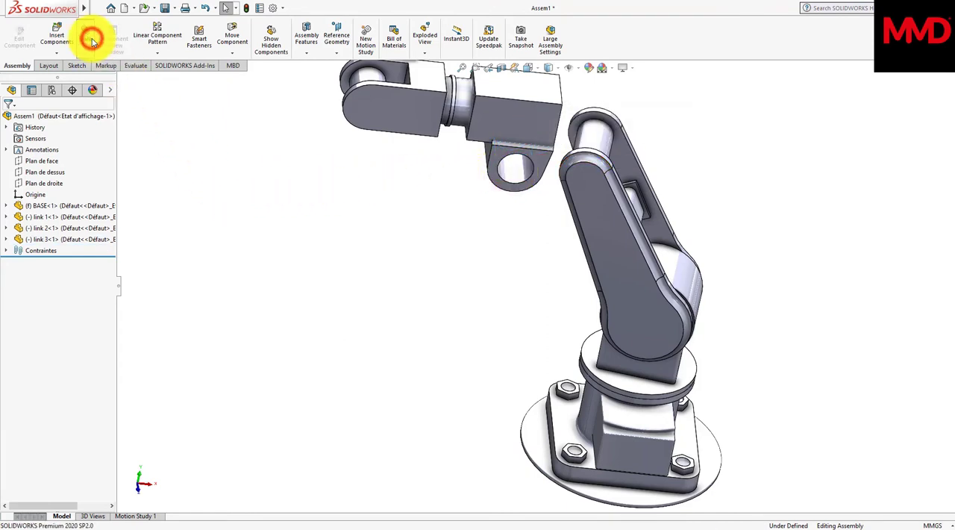
left_click(513, 171)
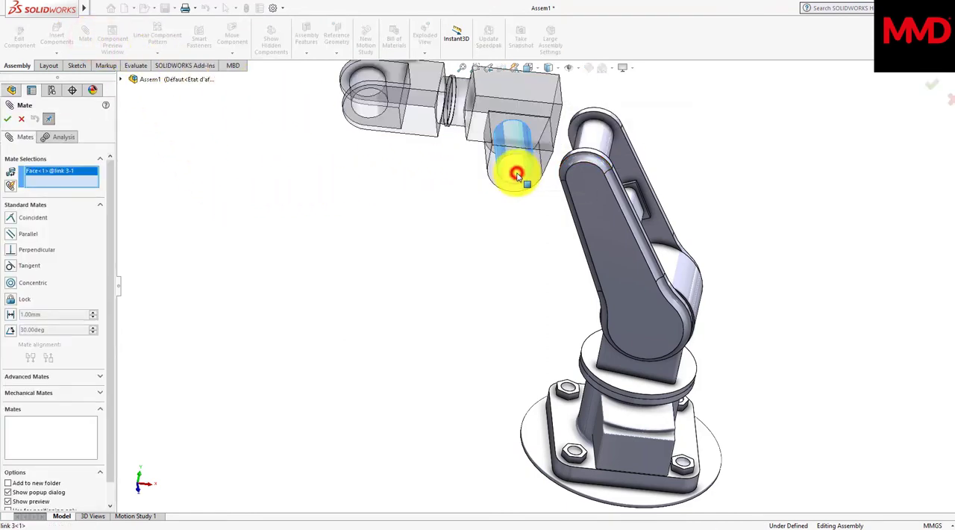
left_click(598, 141)
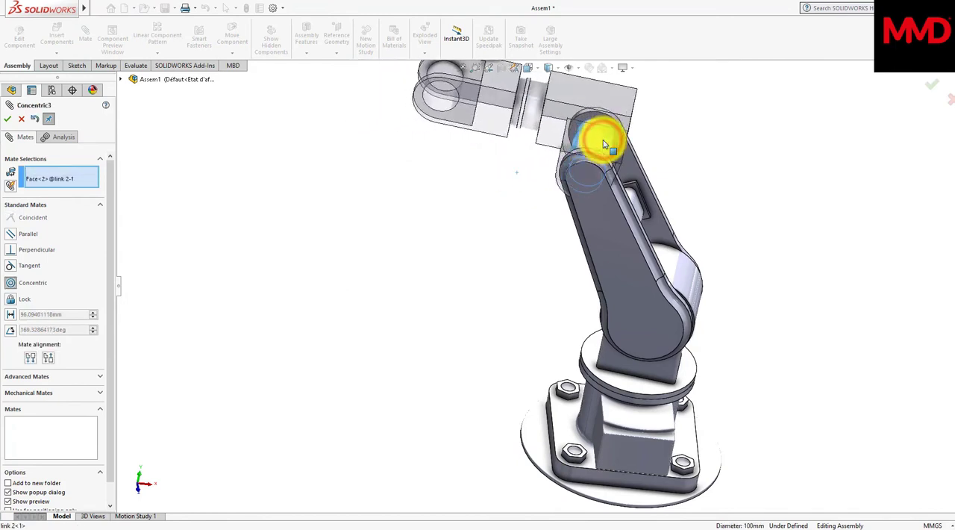
left_click(730, 117)
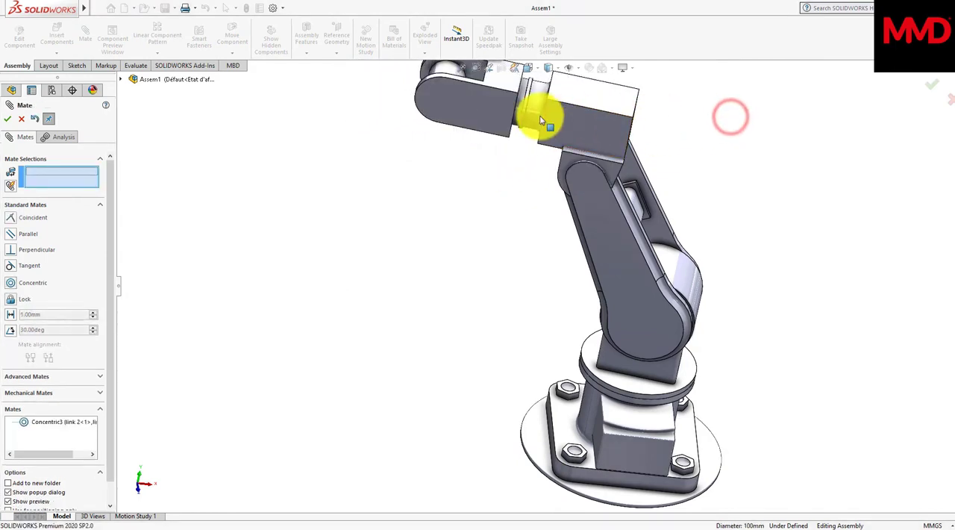
Step: Add a coincident mate between the flat side face of link 3's lug and the inner face of link 2's side plate
mouse_move(499, 118)
left_mouse_down()
mouse_move(486, 154)
mouse_move(515, 113)
left_mouse_up()
middle_click_drag(515, 114, 515, 114)
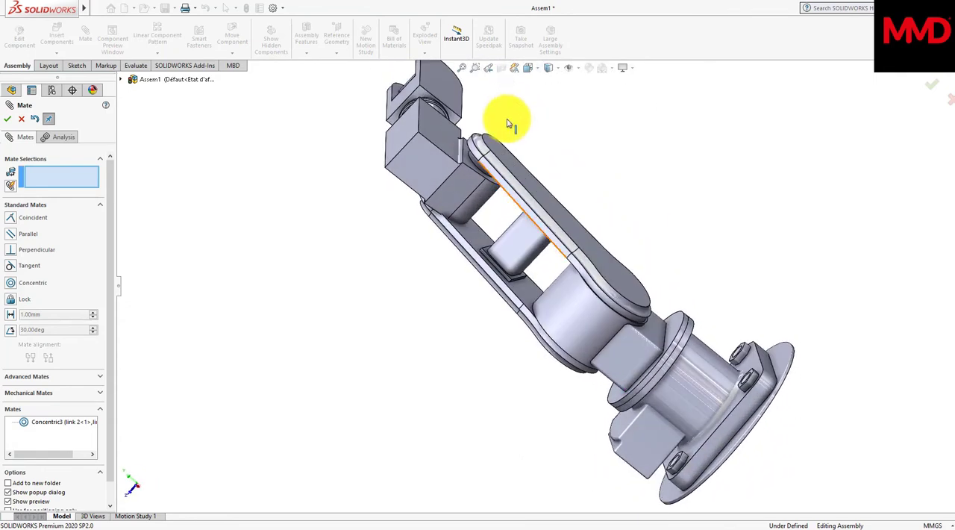
left_click(471, 166)
middle_click_drag(470, 159, 547, 174)
left_click(580, 174)
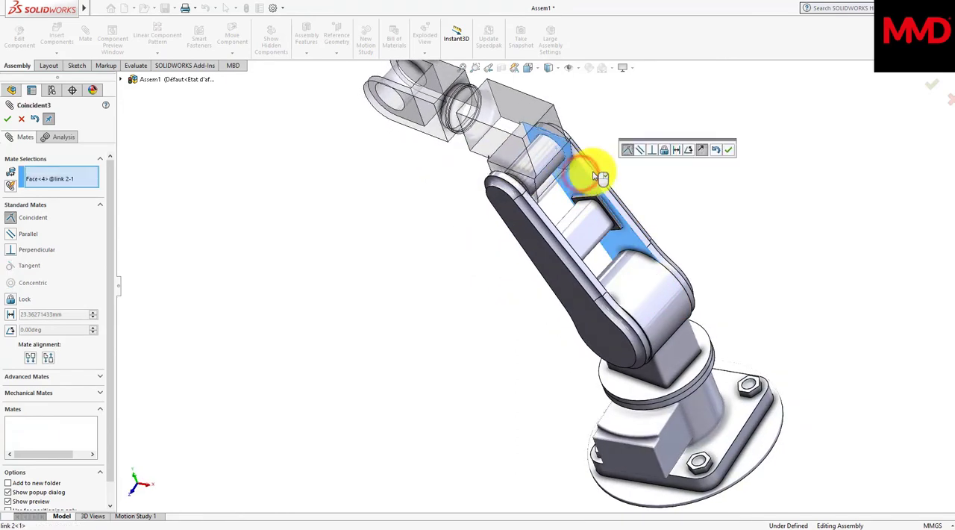
left_click(731, 150)
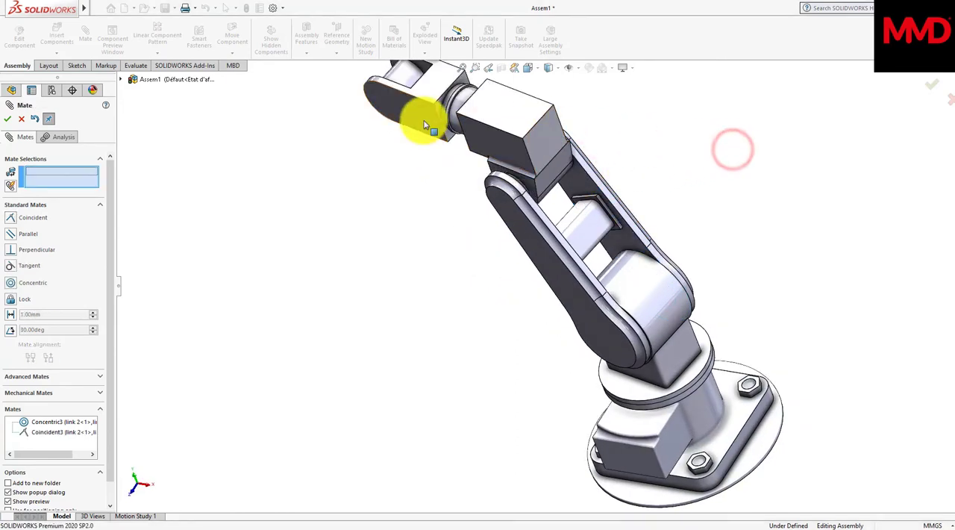
Step: Swing link 3 about link 2's upper pin to test its motion, and finish the mates
left_click_drag(423, 120, 459, 176)
middle_click_drag(459, 176, 546, 229)
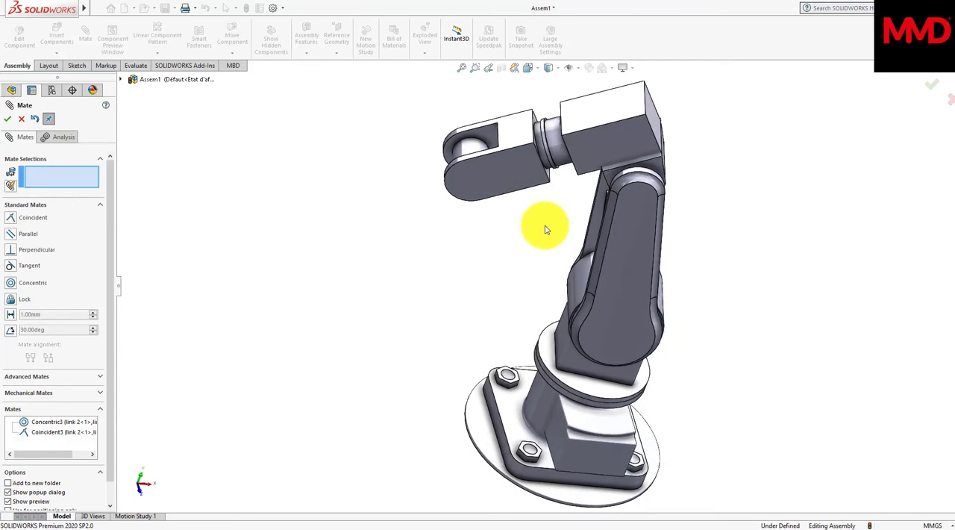
left_click(11, 120)
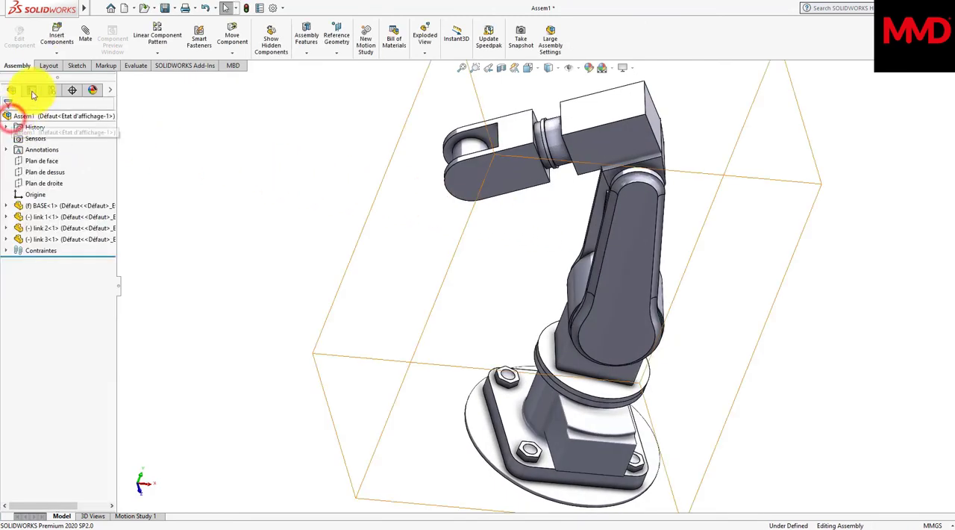
Step: Insert the link 4 part, turned twice by 90° about the Y axis, and place it in front of link 3's fork
left_click(68, 44)
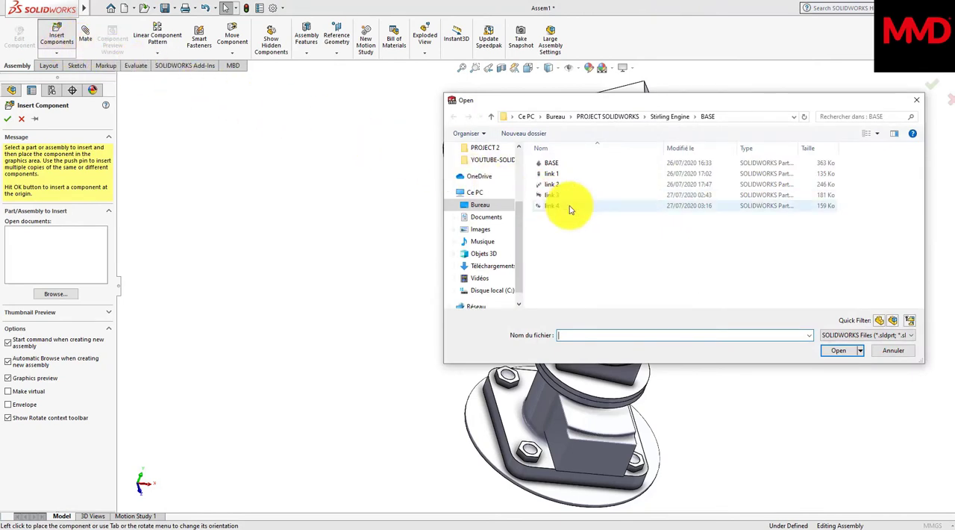
left_click(570, 206)
left_click(837, 351)
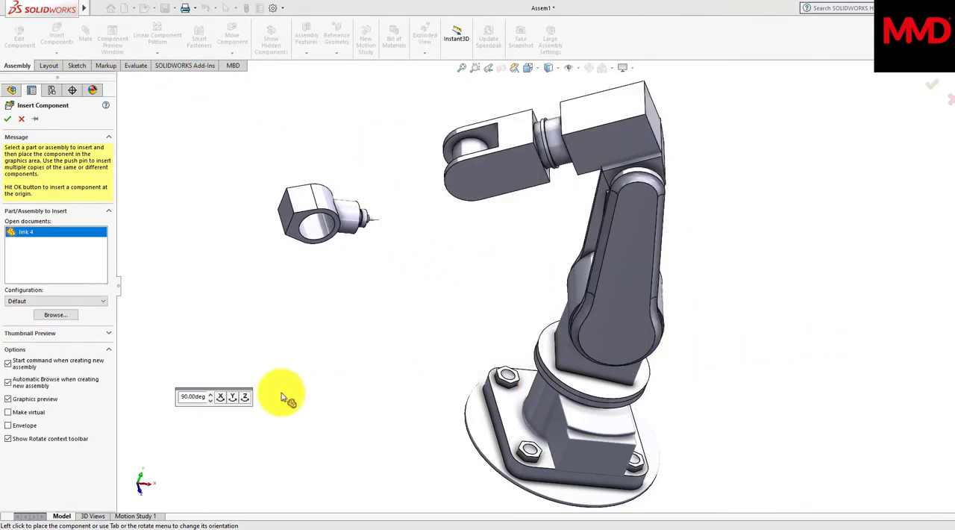
left_click(233, 398)
left_click(234, 397)
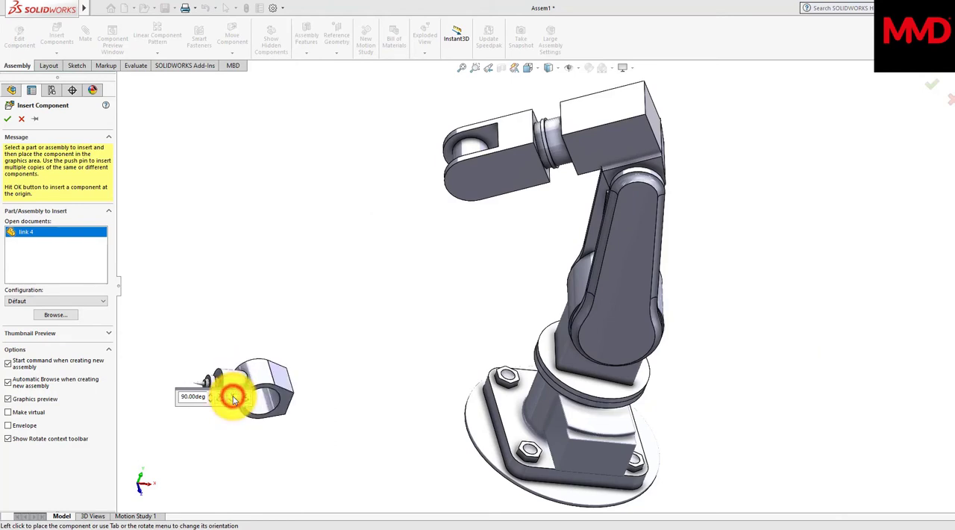
left_click(382, 165)
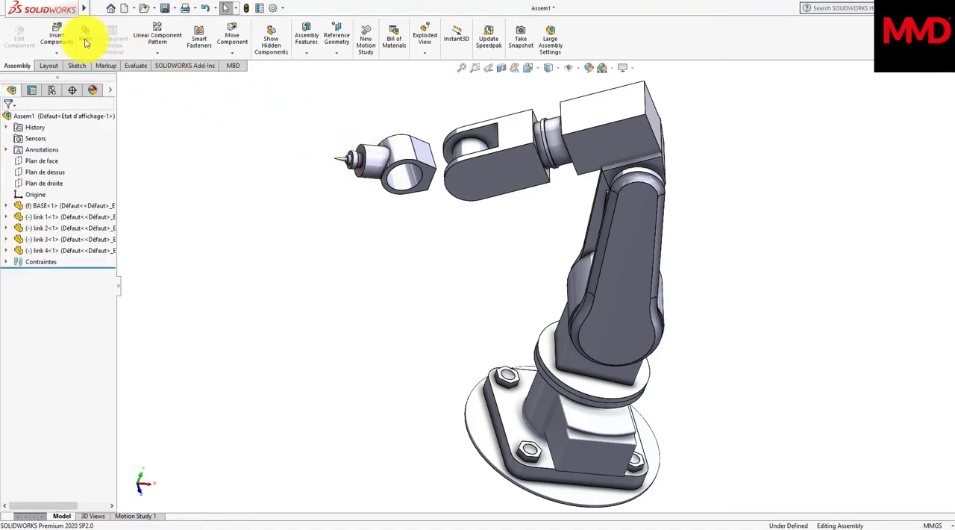
Step: Add a concentric mate between link 4's through-hole and the pin in link 3's fork
left_click(85, 41)
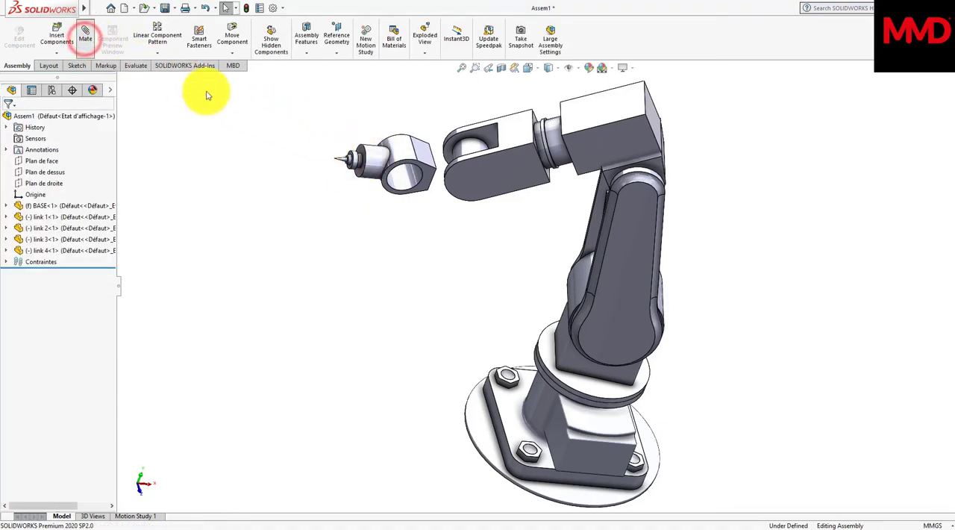
left_click(408, 180)
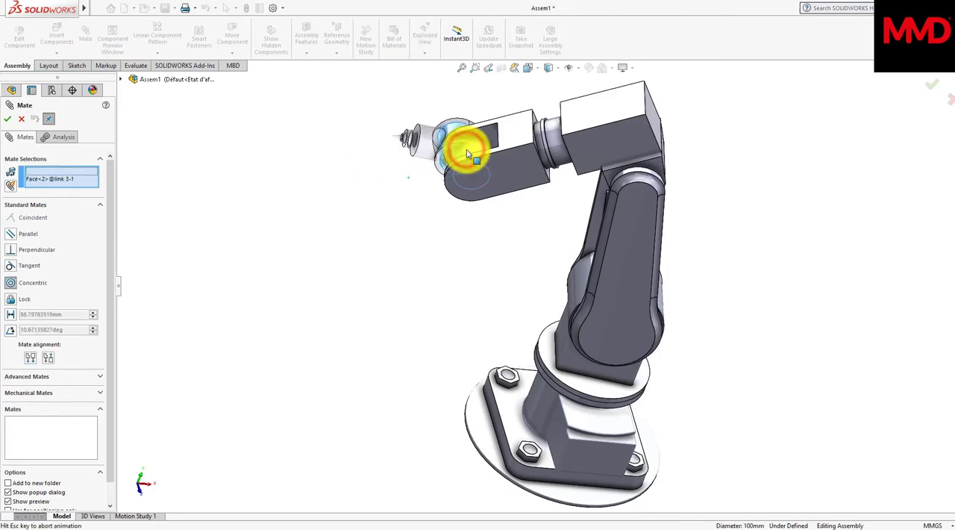
left_click(475, 153)
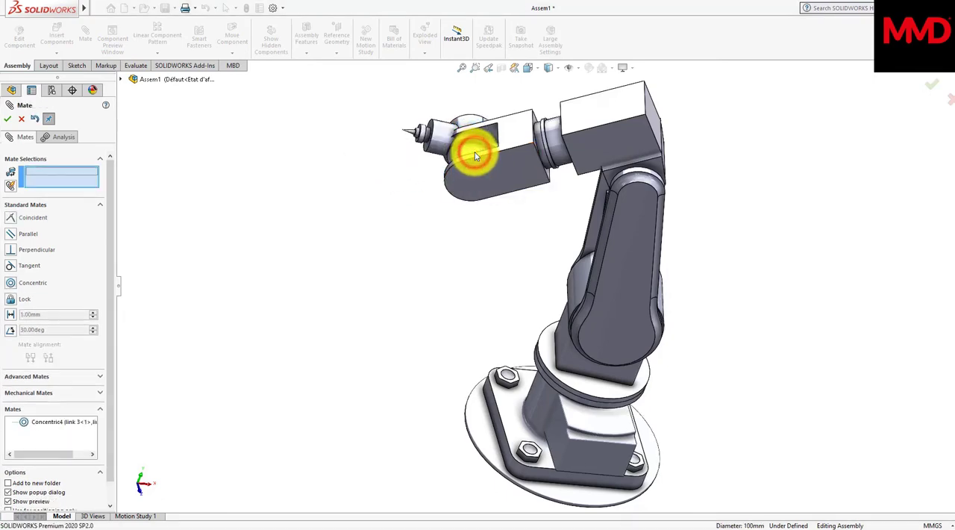
Step: Add a coincident mate between link 4's flat ring-shaped end face and the inner face of link 3's fork
middle_click_drag(474, 153, 513, 202)
scroll(540, 207, "down", 3)
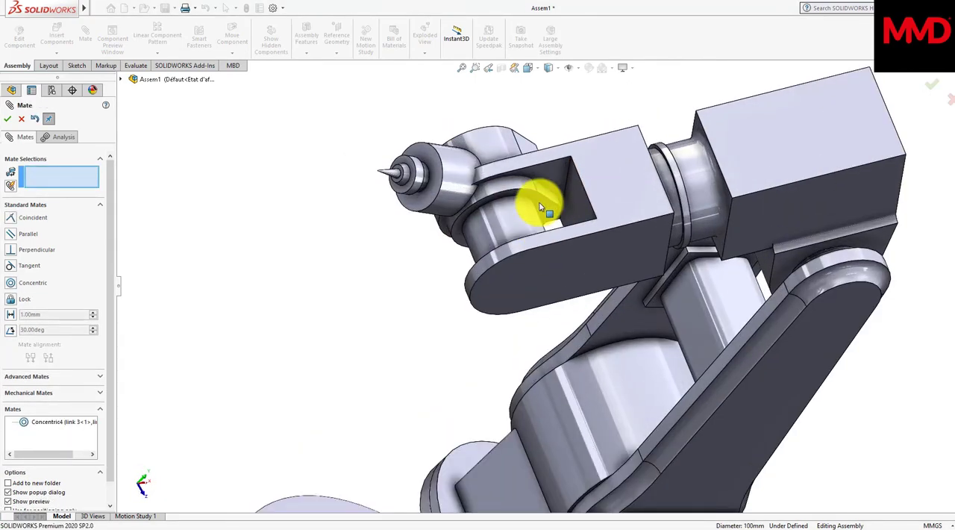
left_click(540, 206)
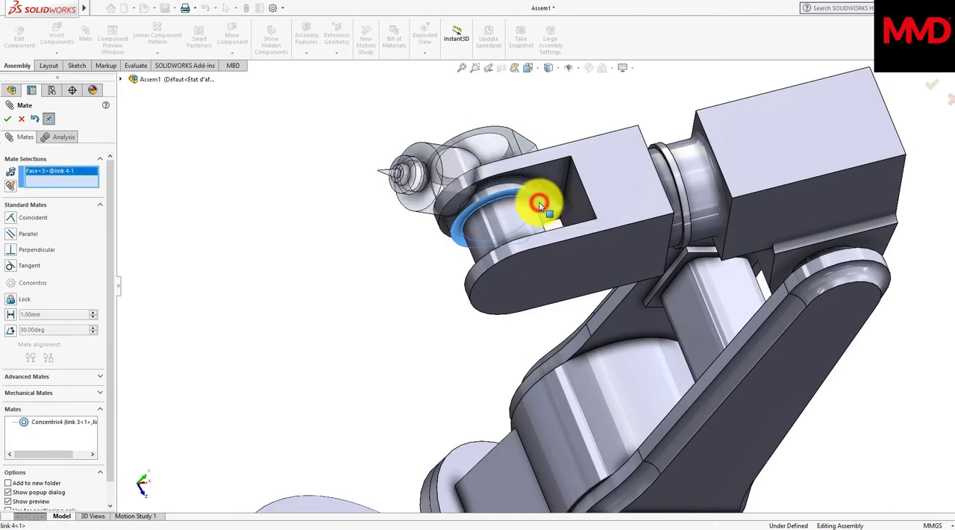
middle_click_drag(539, 201, 539, 199)
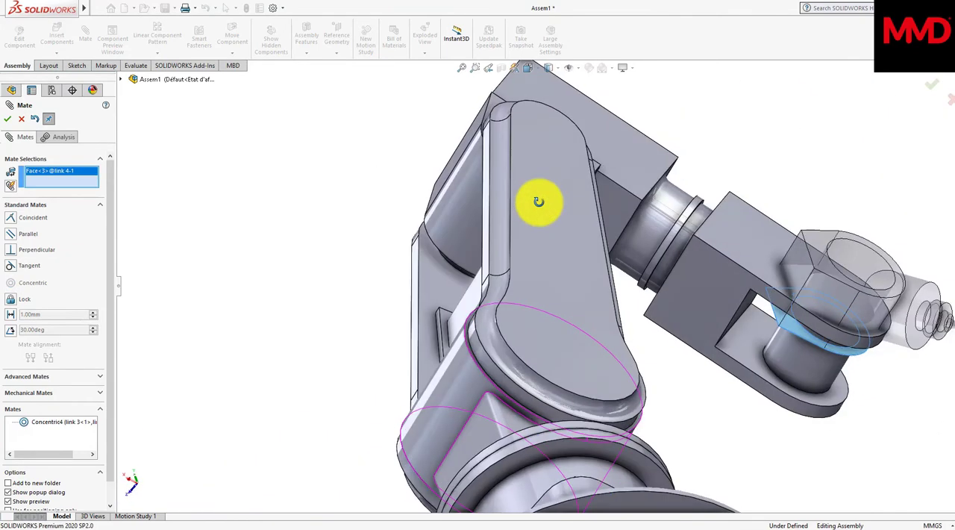
left_click(758, 363)
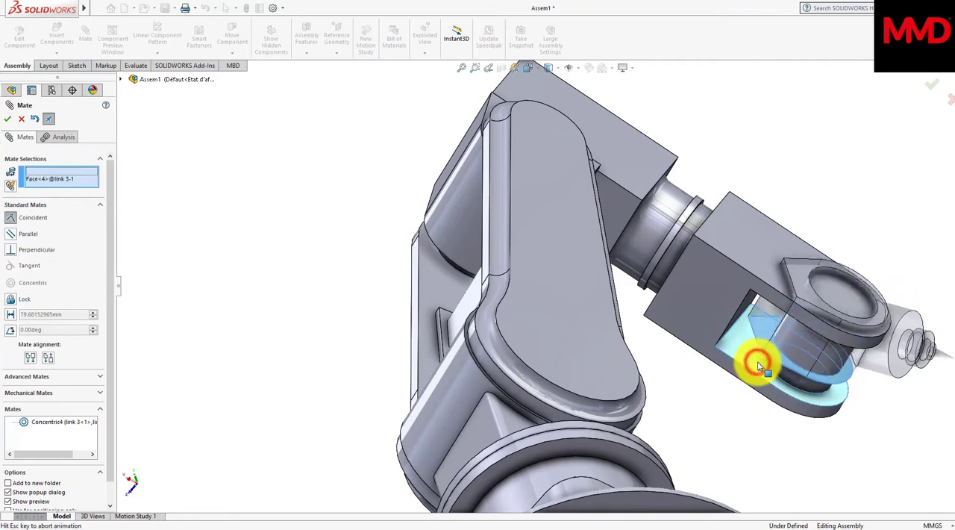
left_click(876, 383)
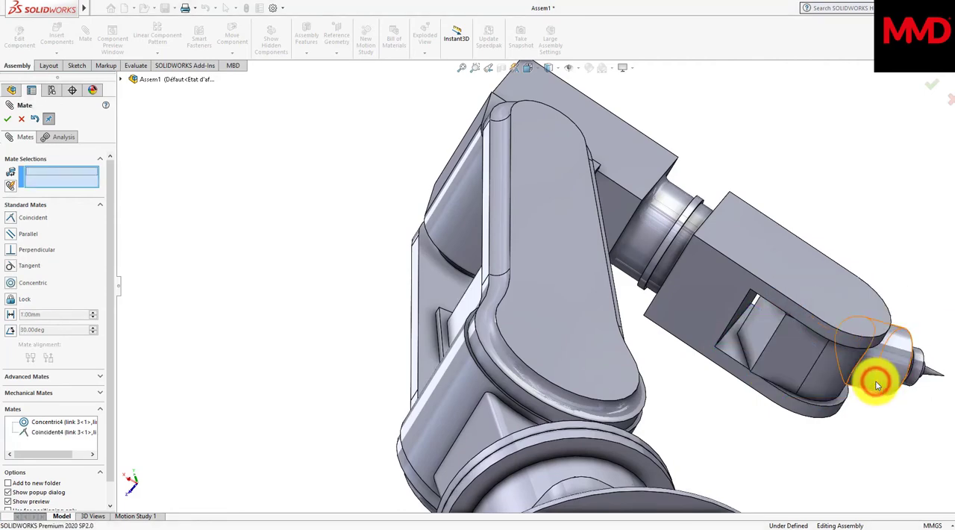
Step: Move the arm's links about their joints to test the motion and pose the arm, and finish the mates
middle_click_drag(875, 380, 849, 380)
middle_click_drag(405, 317, 299, 265)
left_click_drag(345, 212, 255, 318)
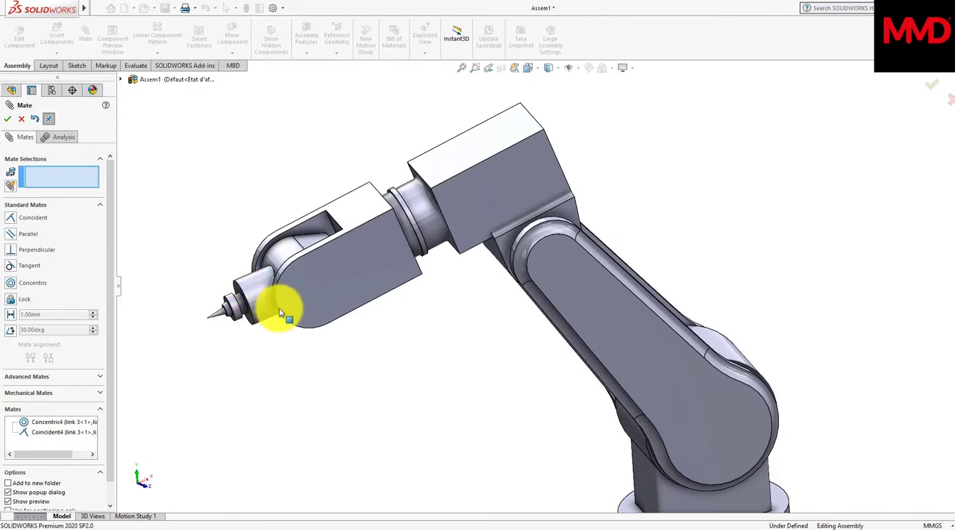
left_click_drag(321, 295, 283, 248)
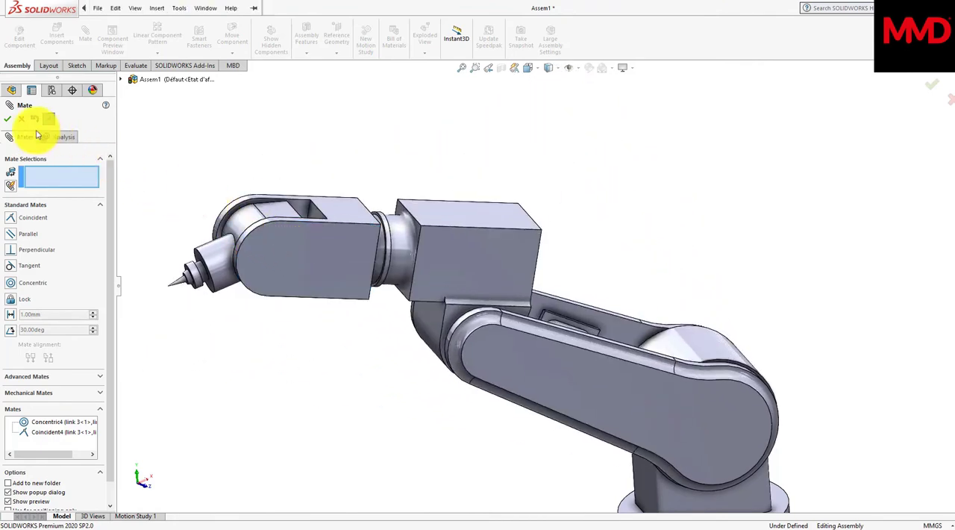
left_click(9, 120)
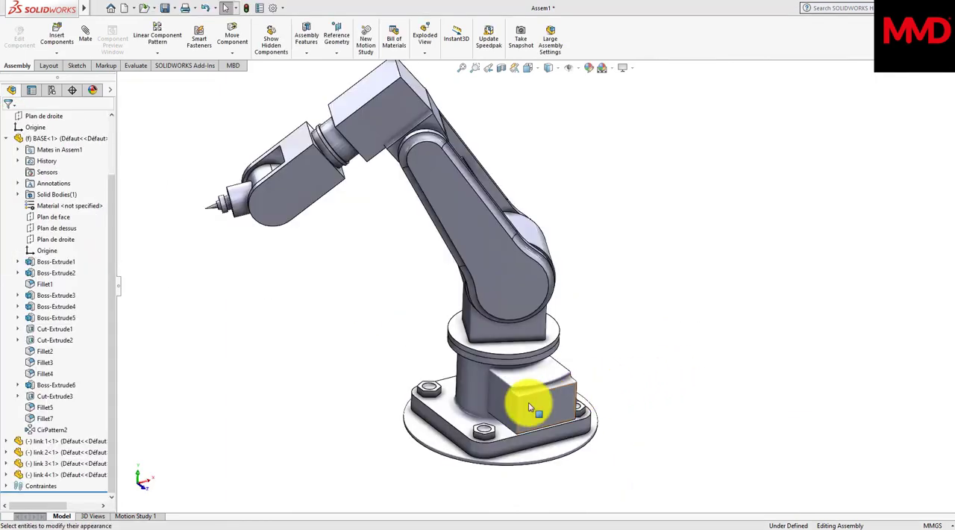
Step: Apply the polished steel metal appearance to the body of the base part
left_click(528, 404)
right_click(528, 403)
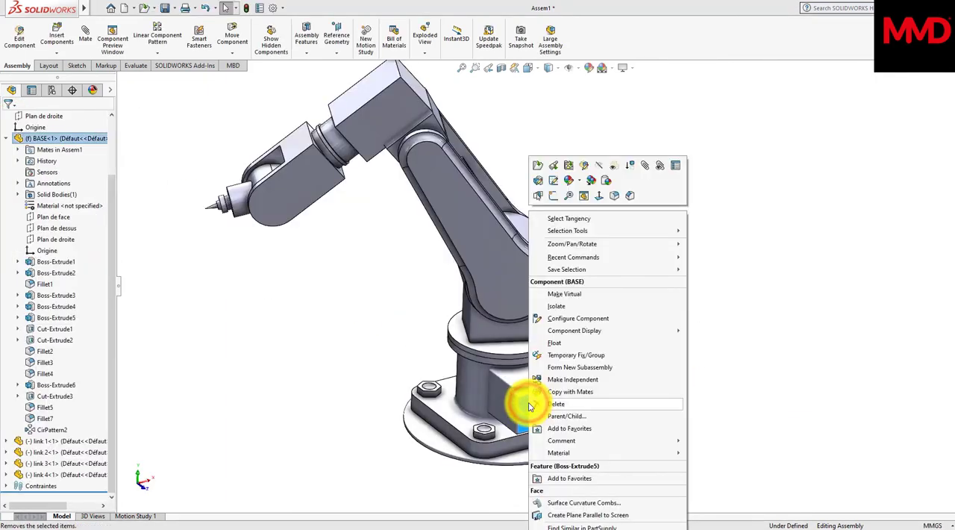
left_click(568, 181)
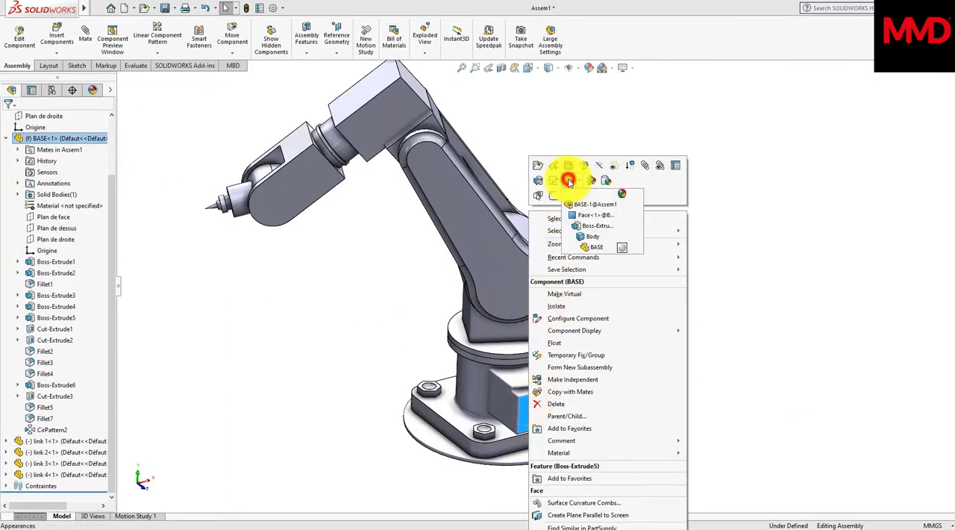
left_click(584, 239)
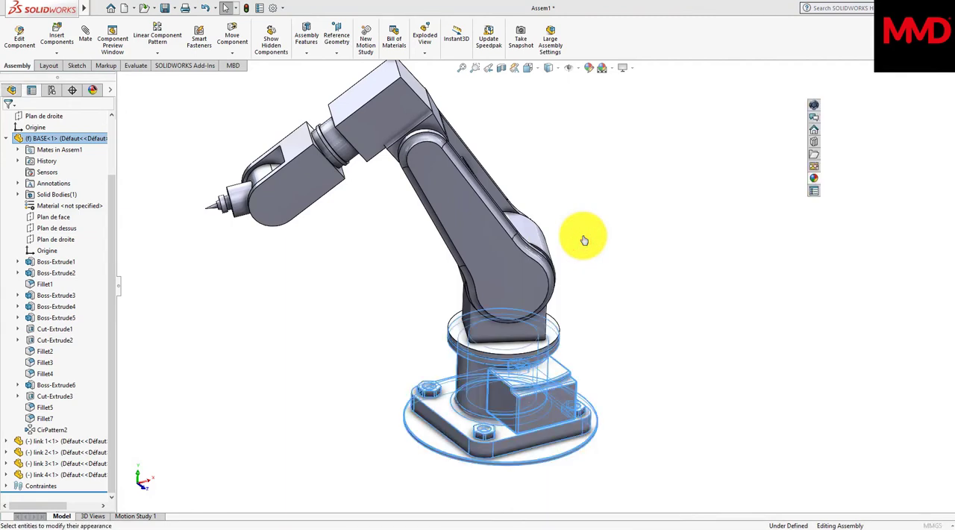
left_click(878, 133)
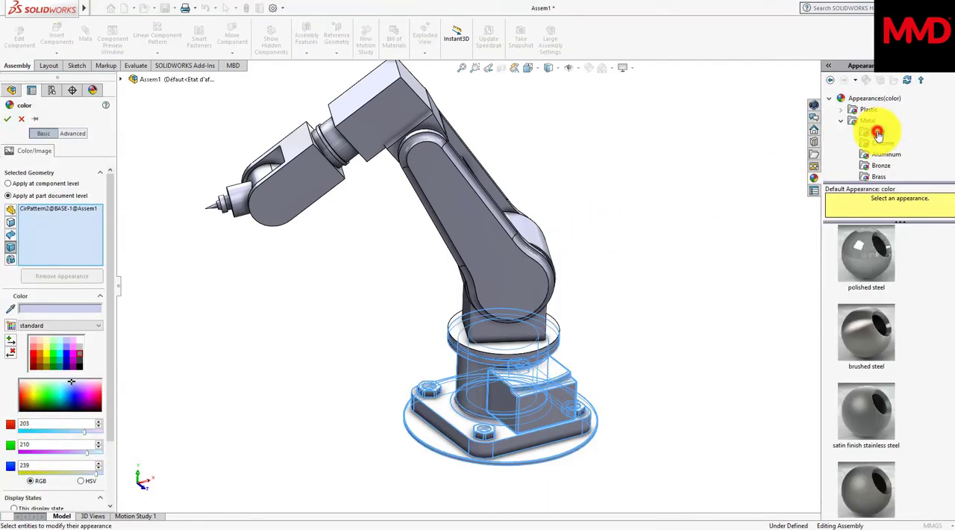
left_click(878, 244)
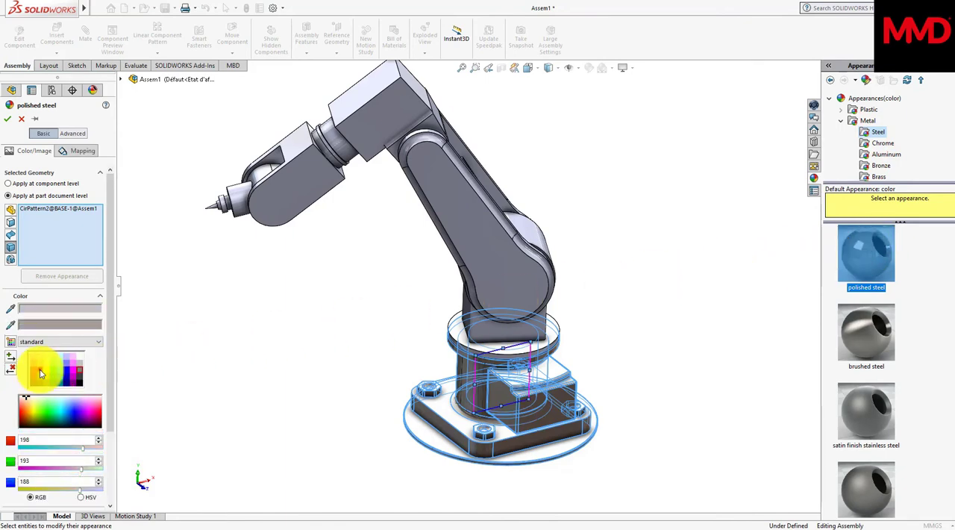
Step: Change the base body's polished steel appearance to orange with RGB 232, 70, 8 and accept it at part document level
left_click(39, 371)
left_click(35, 459)
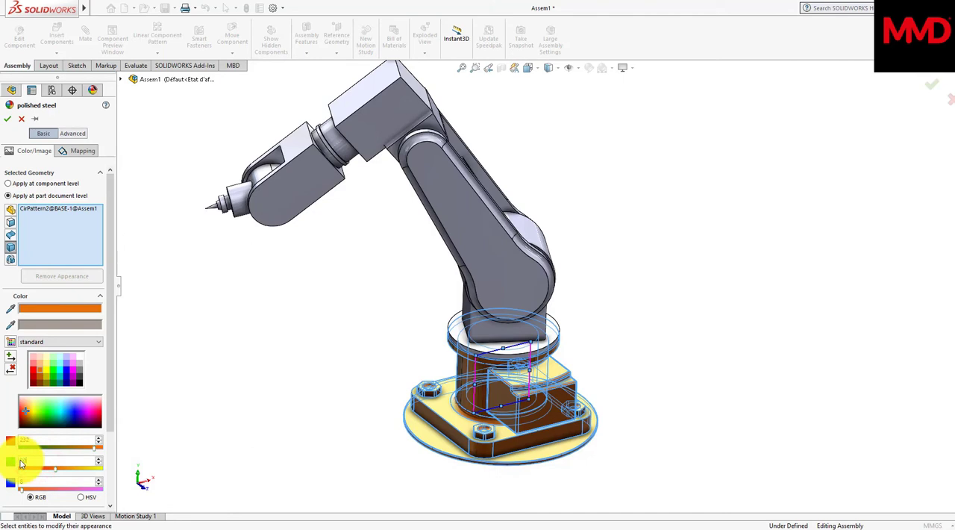
left_click(21, 463)
left_click(9, 197)
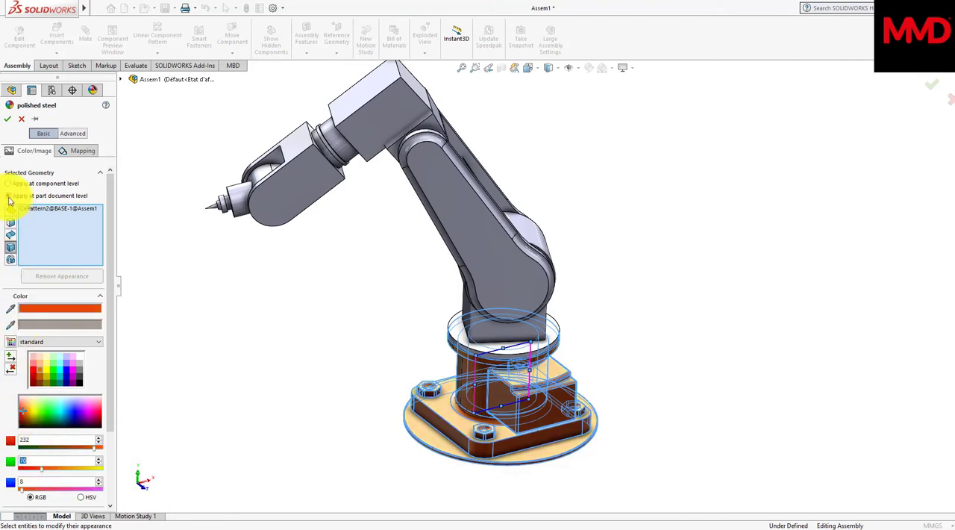
left_click(7, 119)
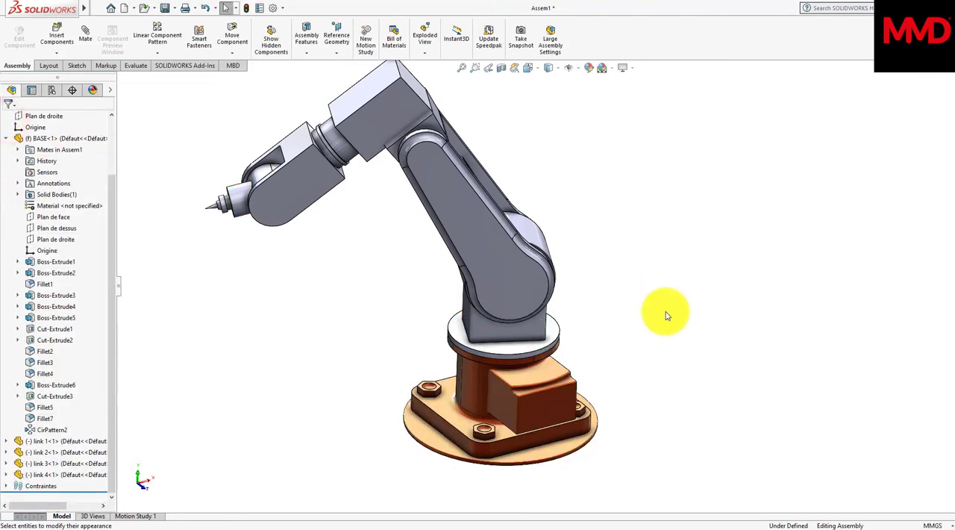
Step: Color the body of link 1 orange with RGB 232, 70, 8
middle_click_drag(666, 313, 668, 315)
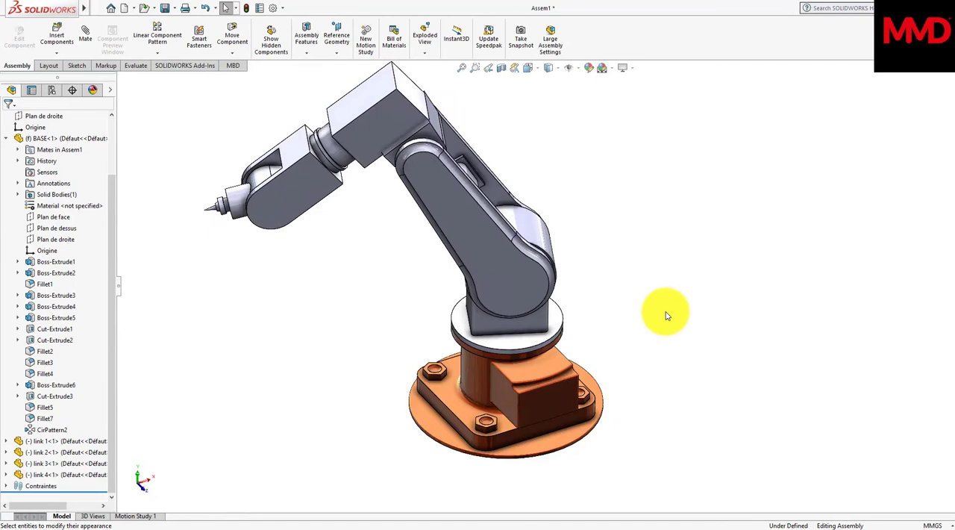
left_click(520, 344)
right_click(520, 346)
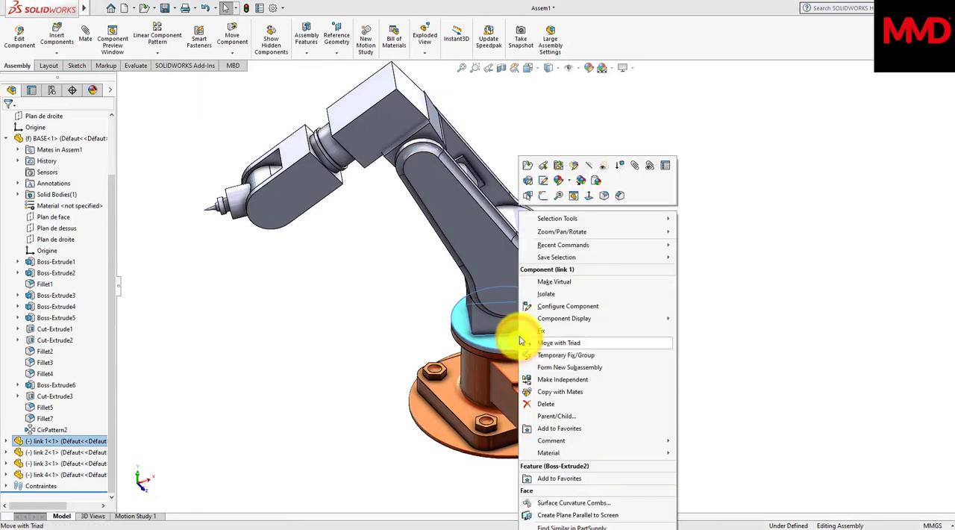
left_click(559, 181)
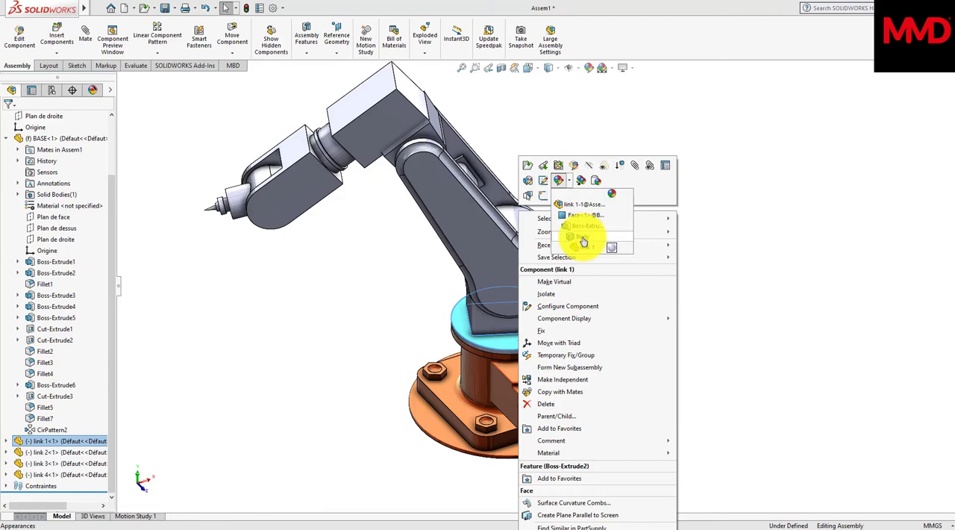
left_click(583, 240)
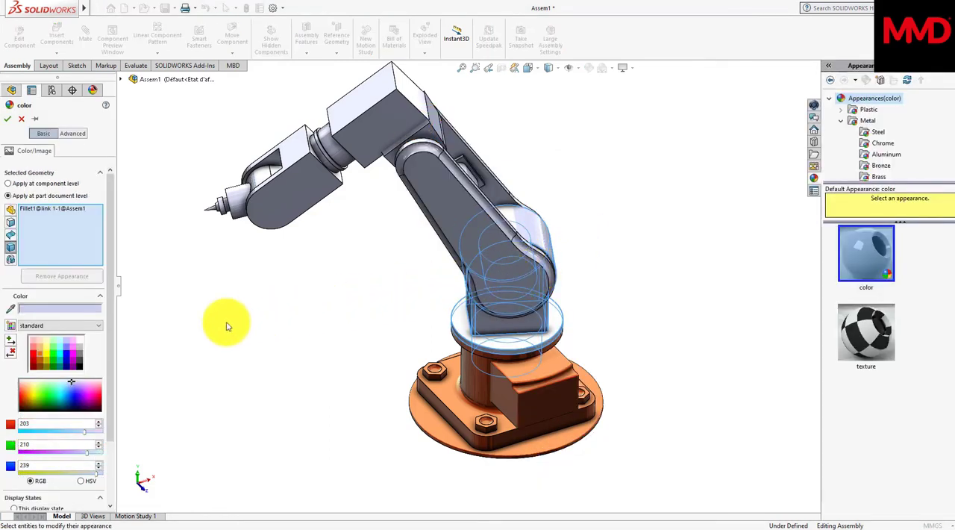
left_click(36, 348)
left_click(32, 447)
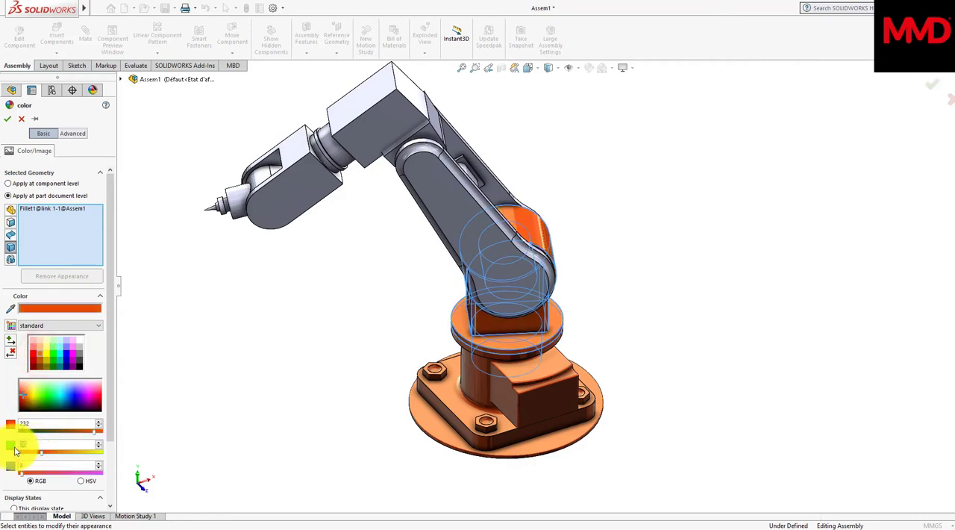
left_click(7, 119)
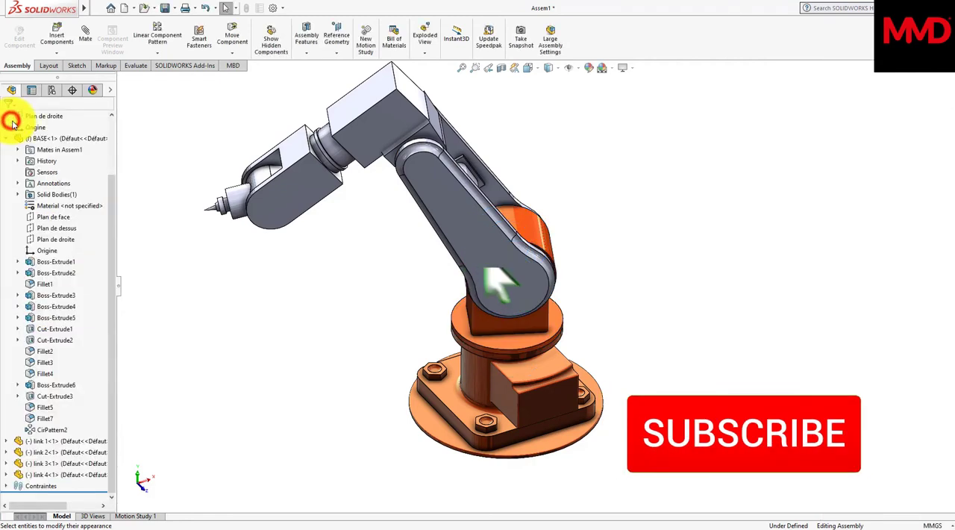
Step: Color the body of link 2 orange with RGB 232, 70, 8
left_click(498, 245)
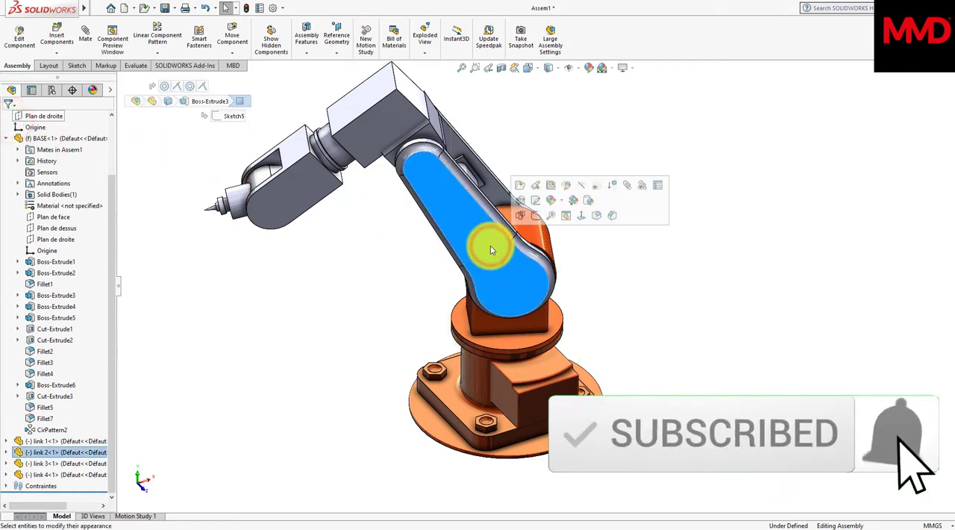
left_click(550, 200)
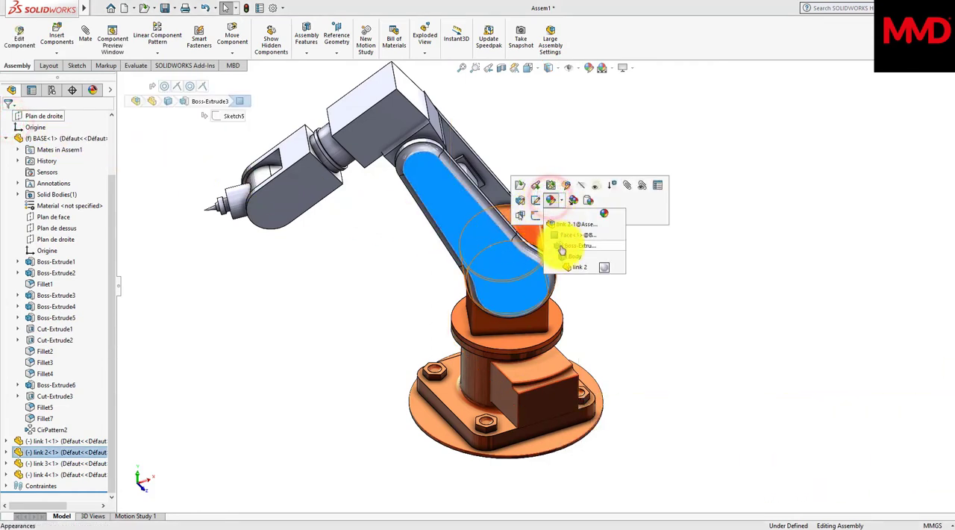
left_click(564, 256)
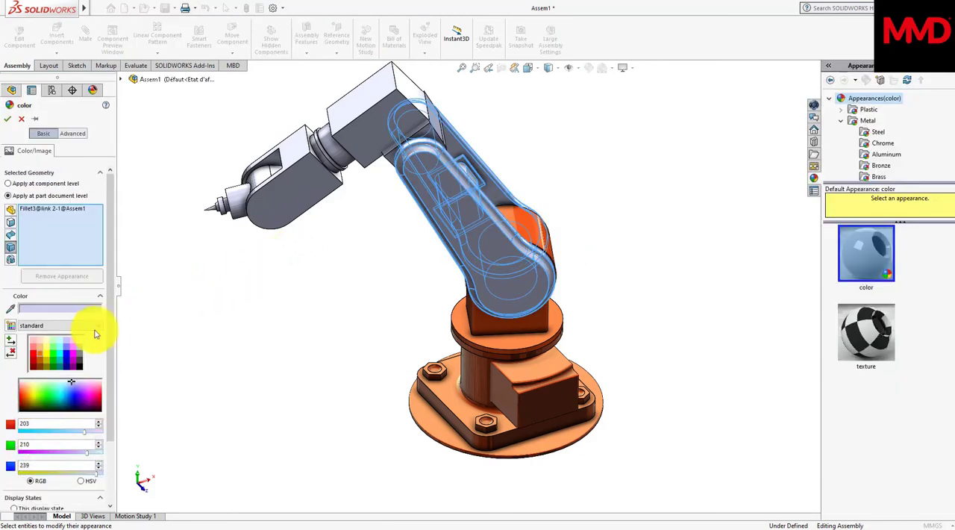
left_click(33, 351)
left_click(34, 444)
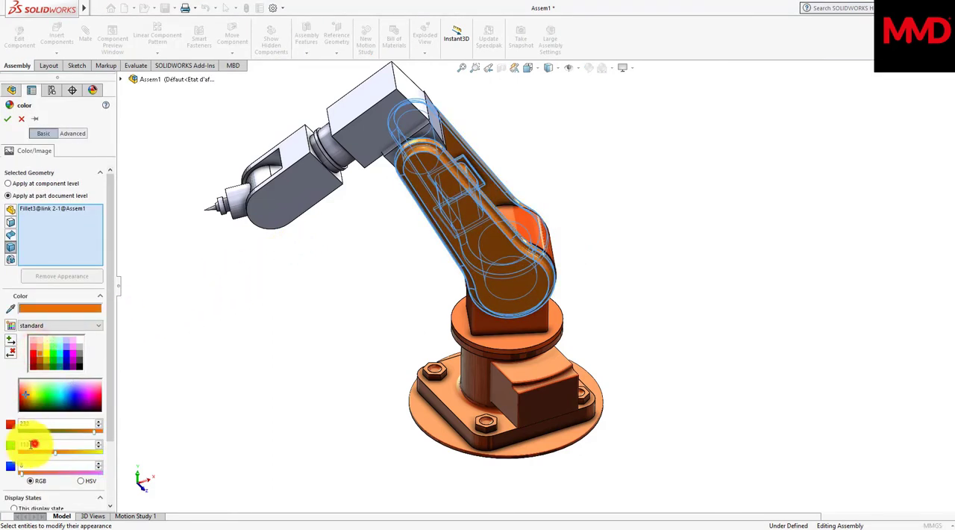
left_click(13, 448)
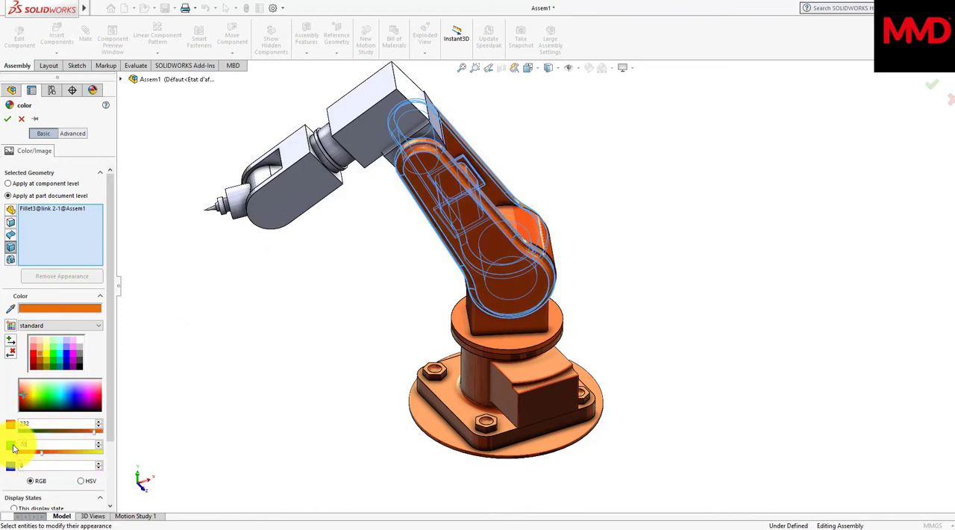
key("Return")
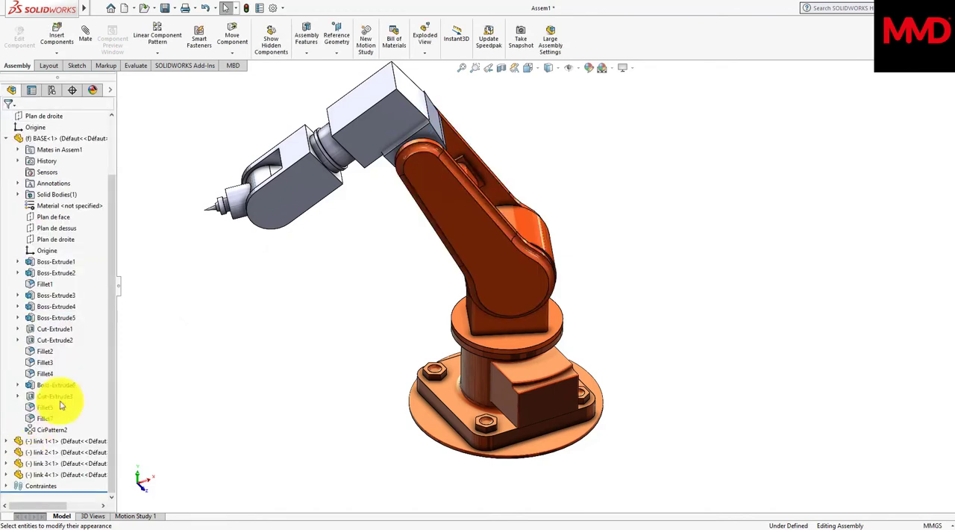
Step: Color the body of link 3 orange with RGB 232, 70, 8
left_click(353, 132)
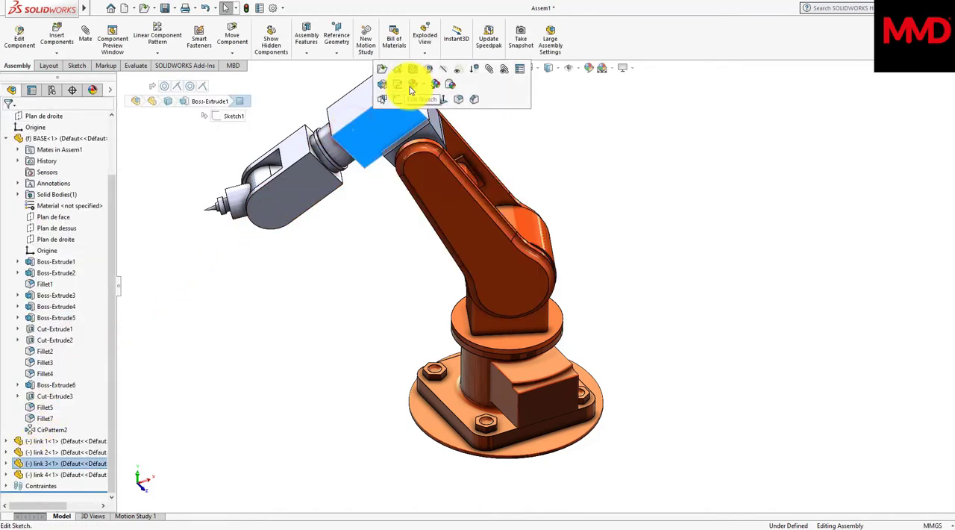
left_click(412, 84)
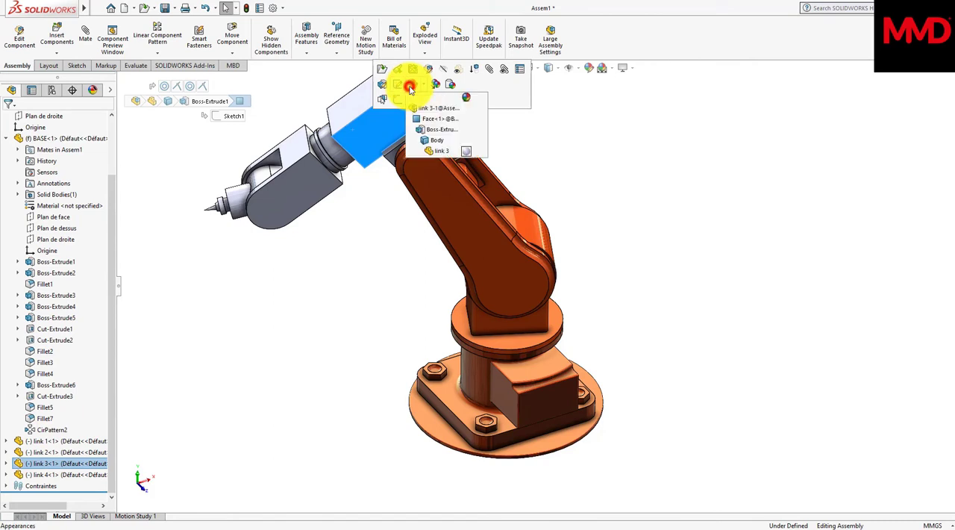
left_click(427, 141)
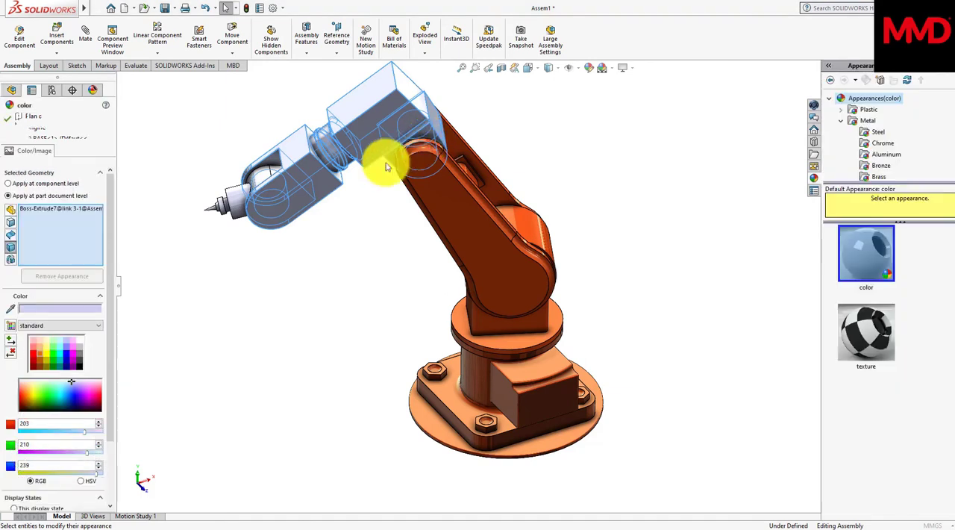
left_click(41, 356)
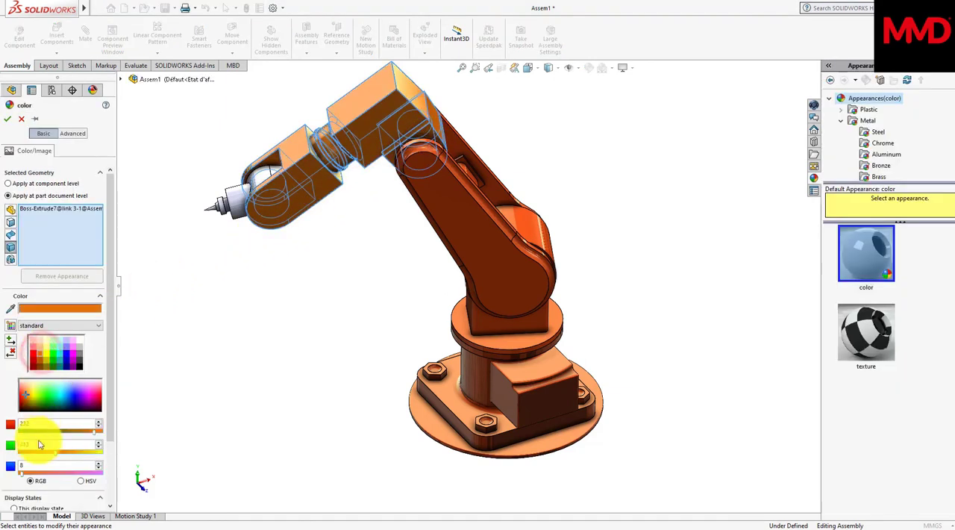
left_click(38, 443)
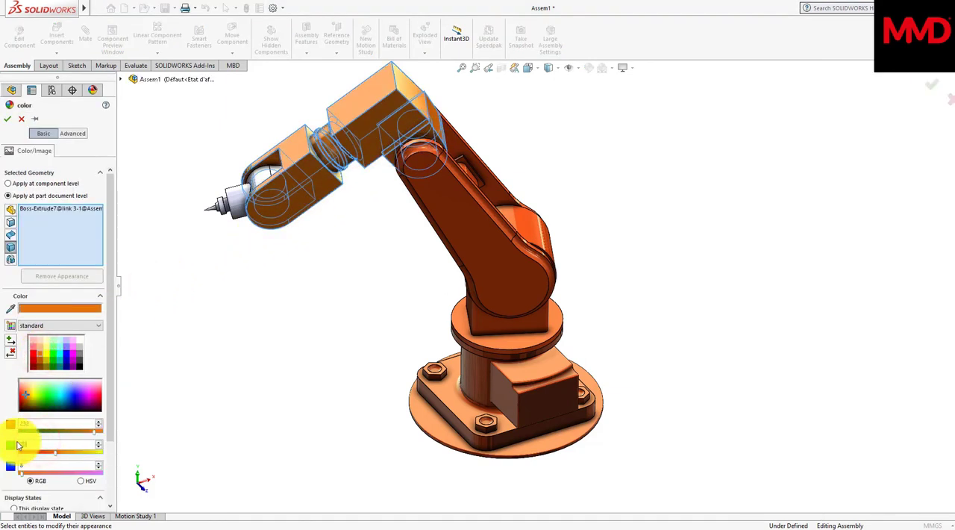
type("70")
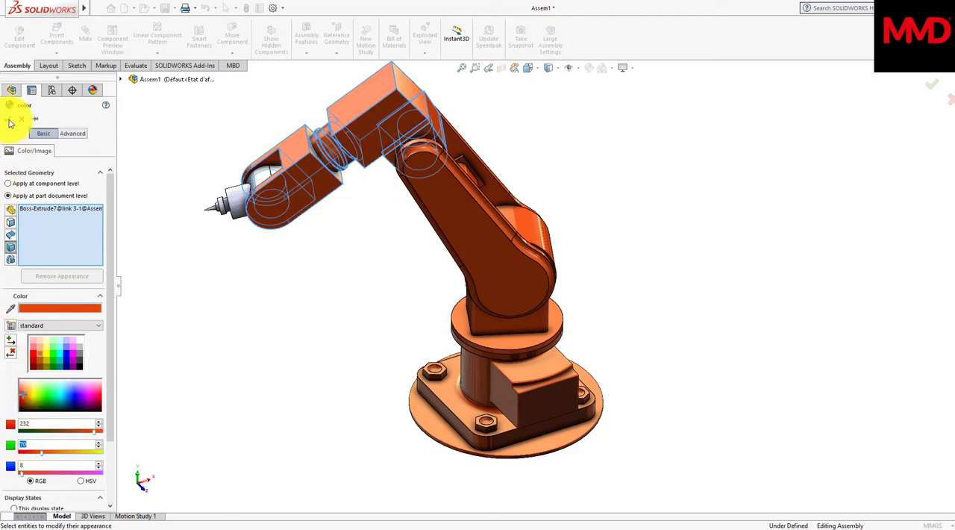
left_click(8, 118)
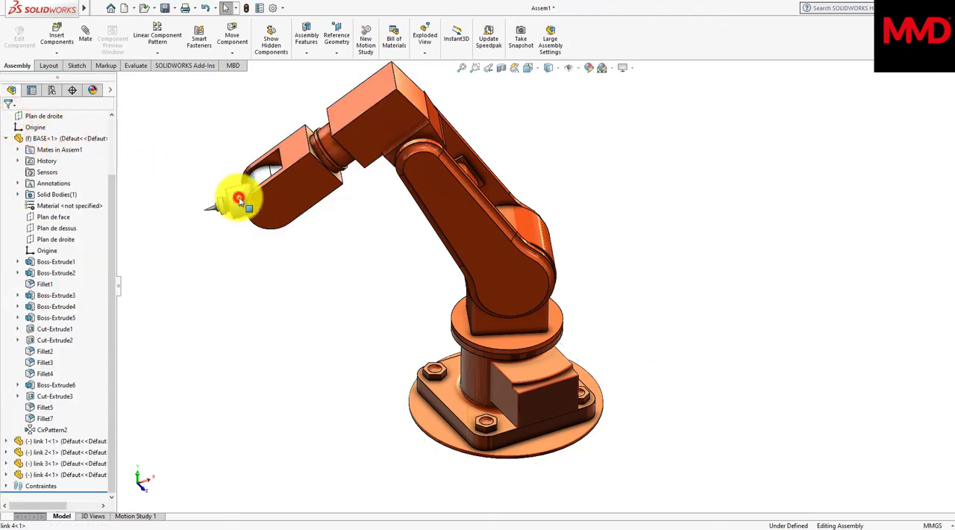
Step: Color the body of link 4 orange with RGB 232, 70, 8
left_click(239, 199)
left_click(300, 154)
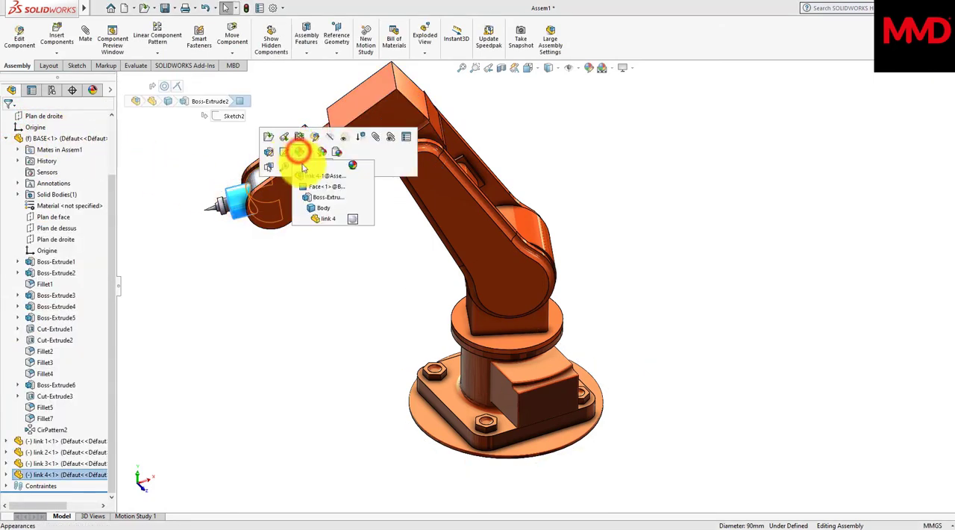
left_click(314, 209)
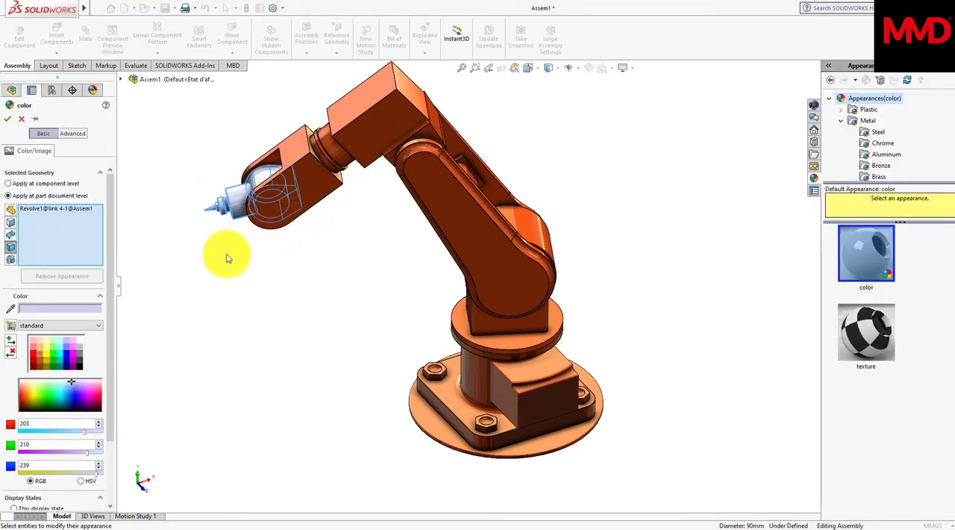
left_click(38, 355)
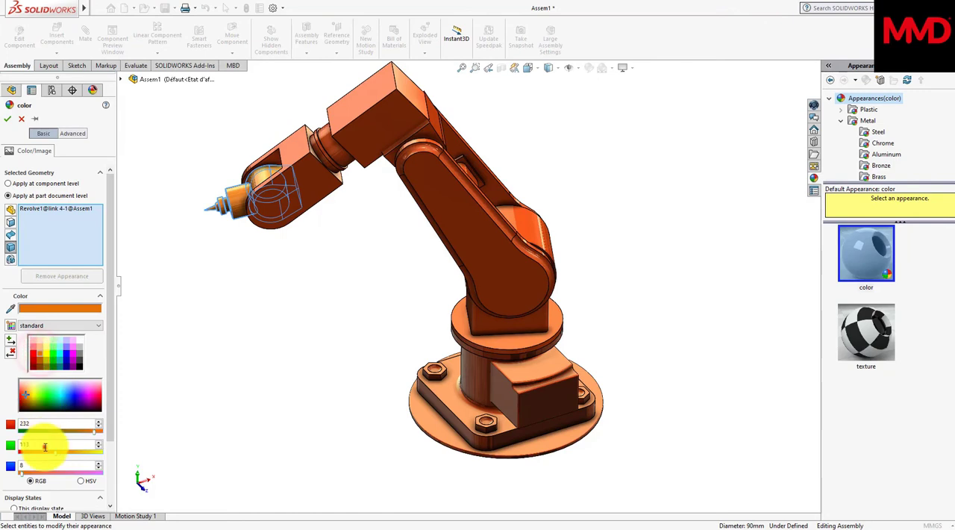
left_click(43, 445)
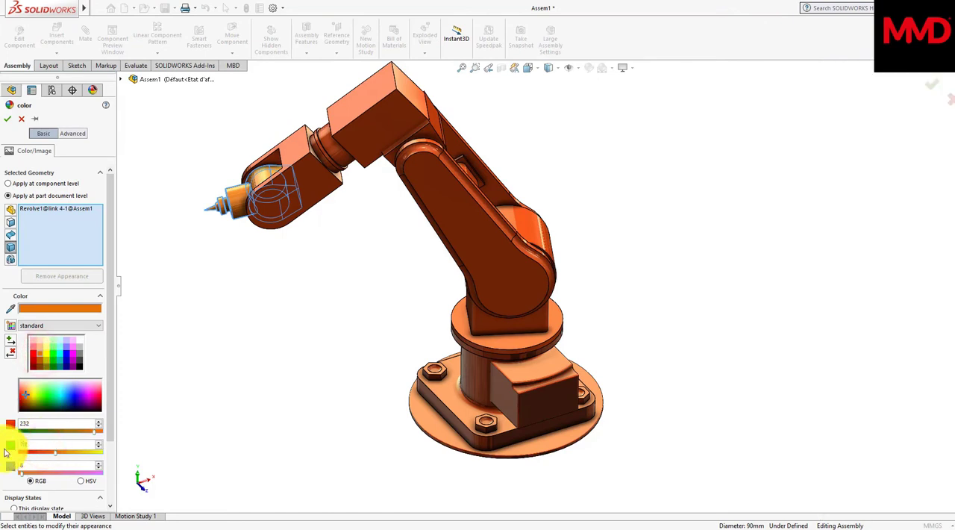
left_click(8, 121)
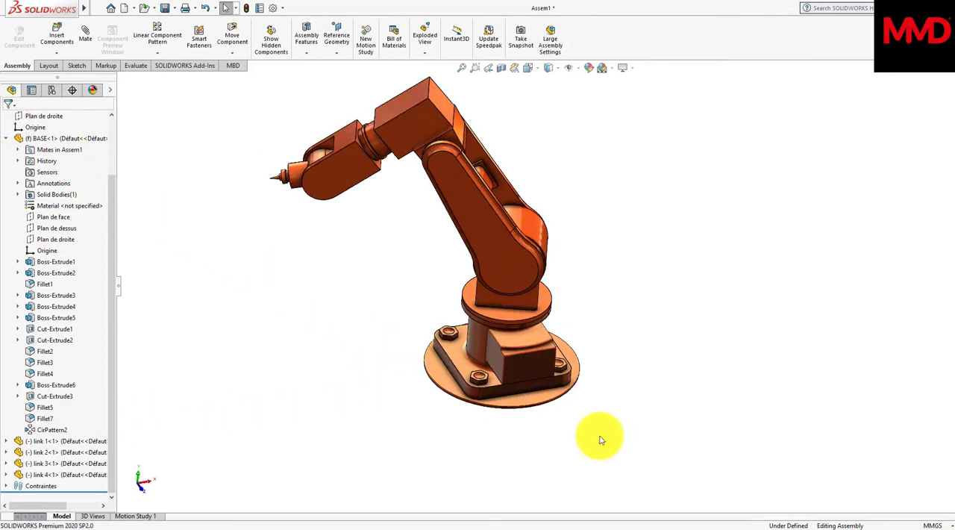
Step: Color the base's bolt features Cut-Extrude3, Fillet5, Fillet7 and CirPattern2 dark grey with RGB 64, 64, 64
left_click(64, 430)
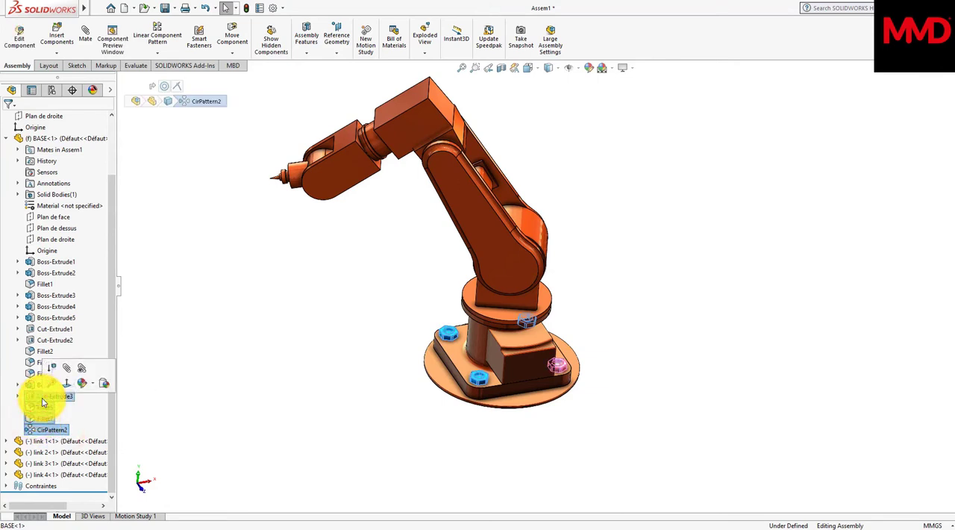
left_click(80, 384)
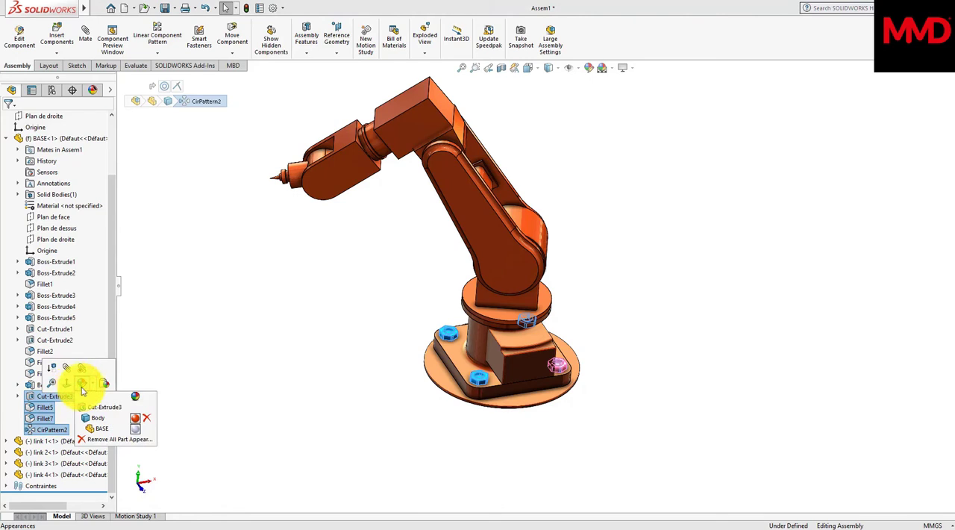
left_click(99, 408)
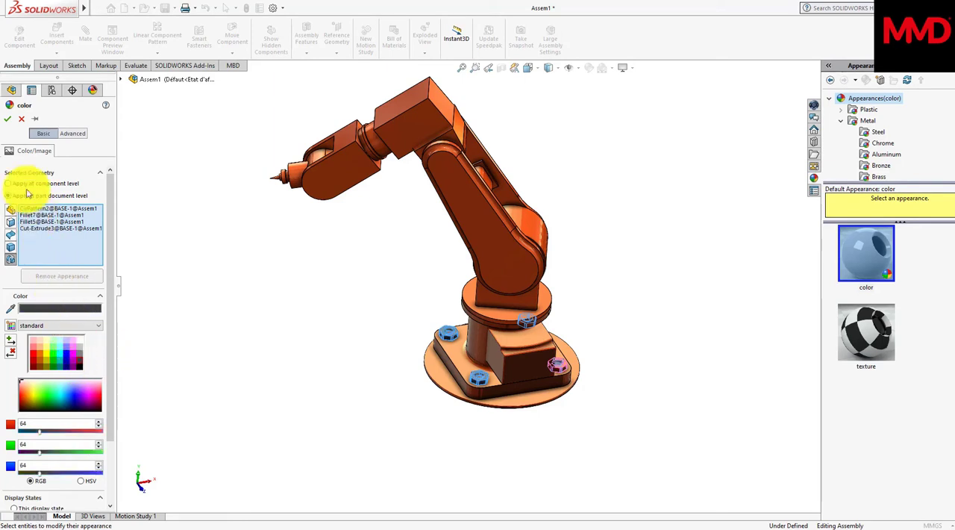
left_click(8, 119)
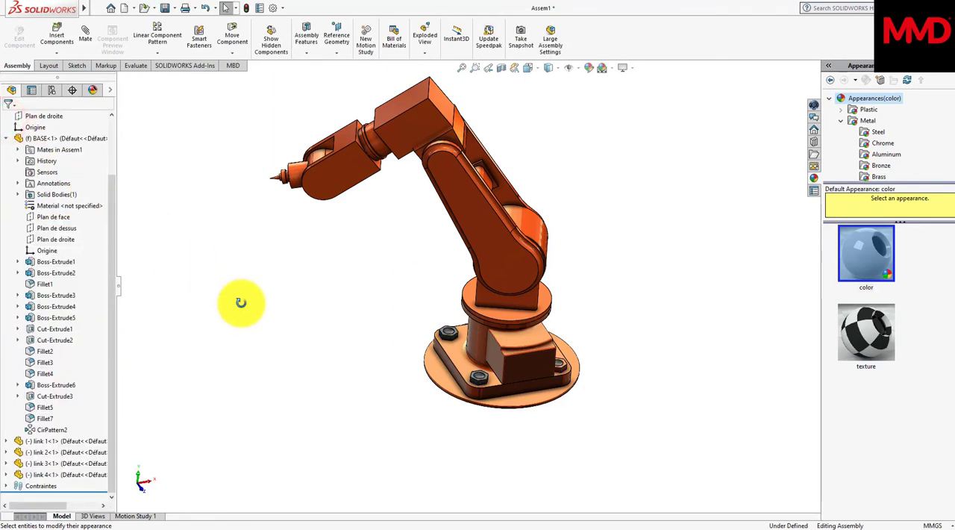
Step: Color the base's seed bolt feature Boss-Extrude6 dark grey at part document level to match the other bolts
middle_click_drag(241, 303, 241, 302)
scroll(514, 323, "down", 3)
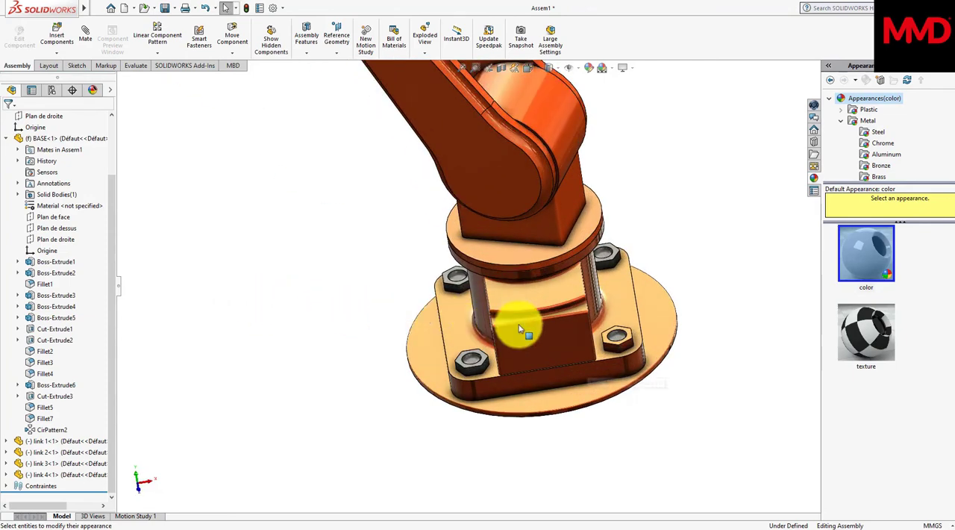
scroll(593, 328, "down", 6)
scroll(597, 334, "down", 2)
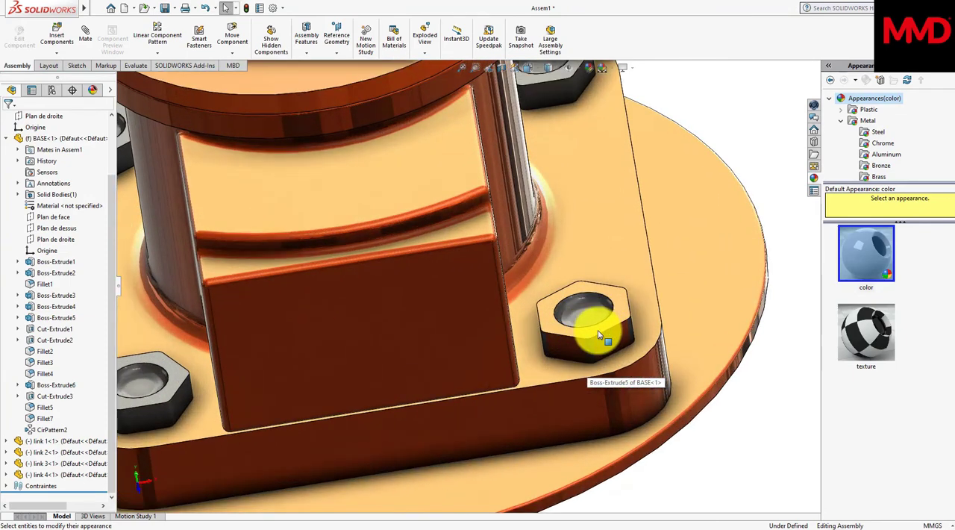
left_click(44, 384)
right_click(43, 384)
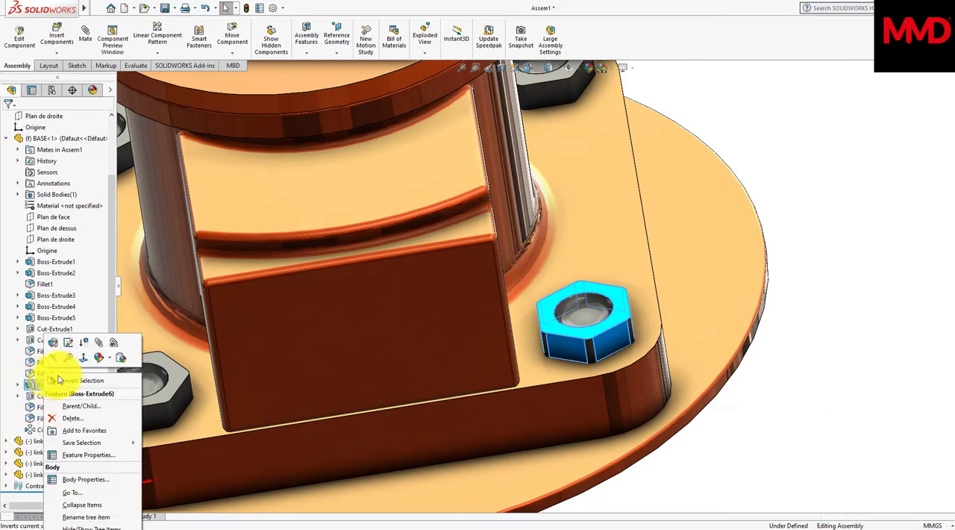
left_click(97, 361)
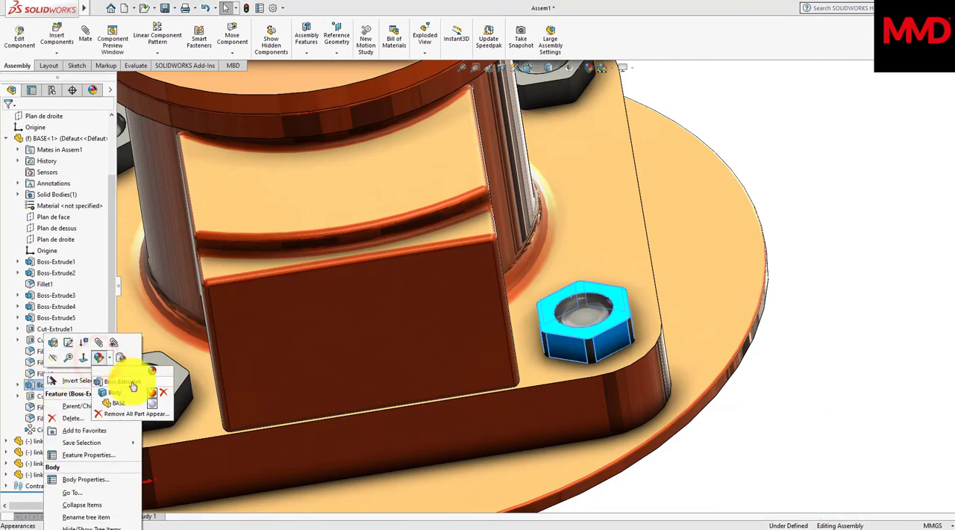
left_click(132, 383)
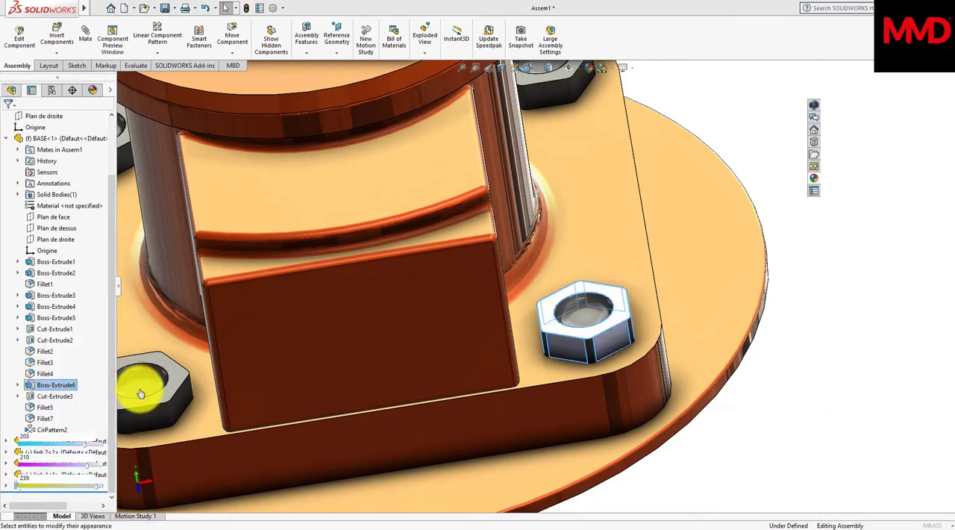
left_click(79, 361)
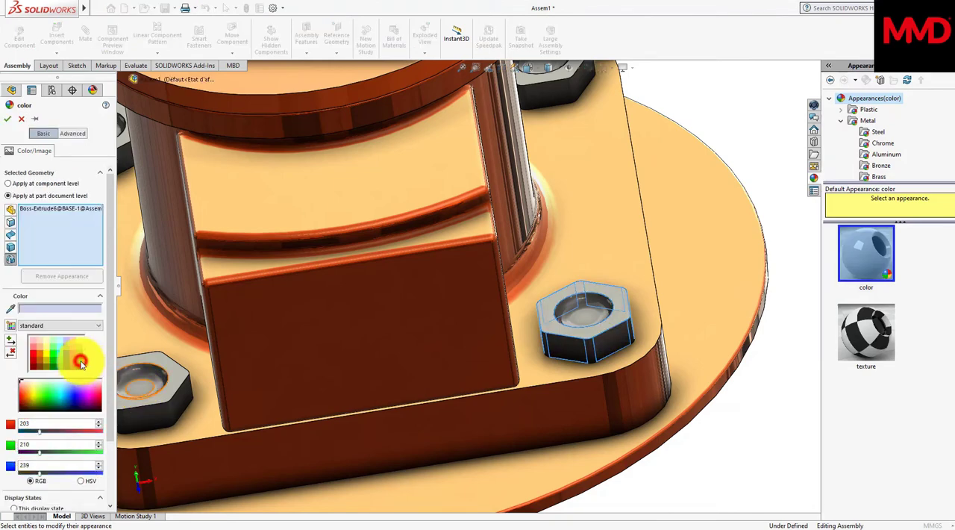
left_click(6, 119)
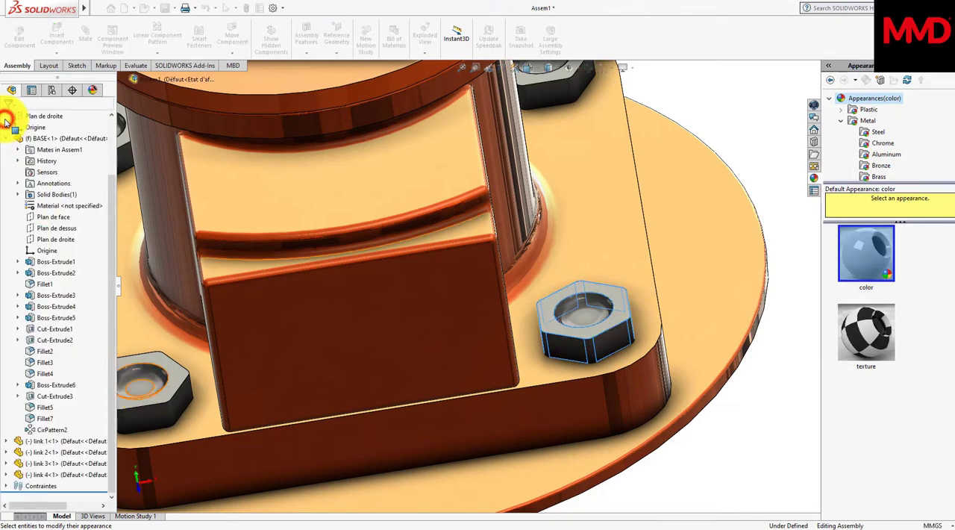
Step: Apply a brushed steel appearance in black, RGB 0, 0, 0, to link 4's front end face and the faces of its revolved tool tip
middle_click_drag(6, 123, 604, 337)
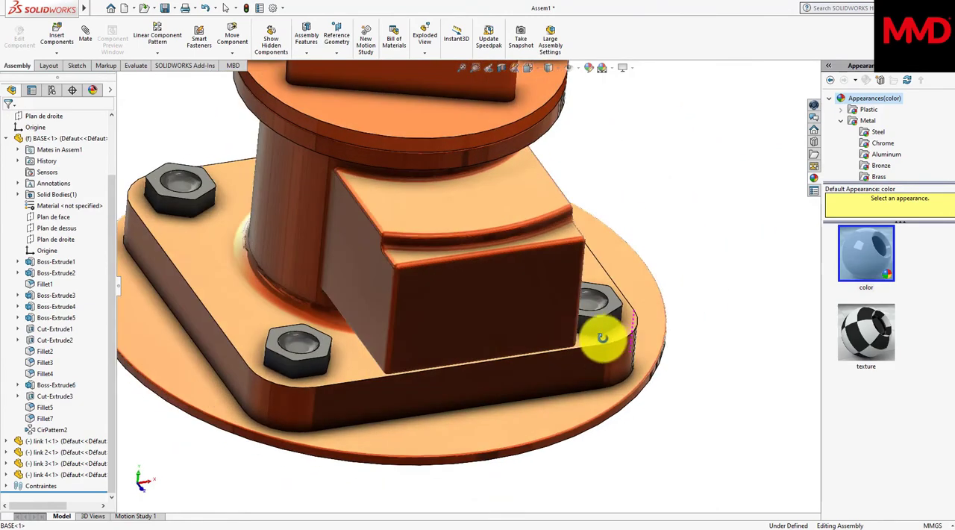
scroll(610, 345, "up", 5)
scroll(611, 345, "up", 5)
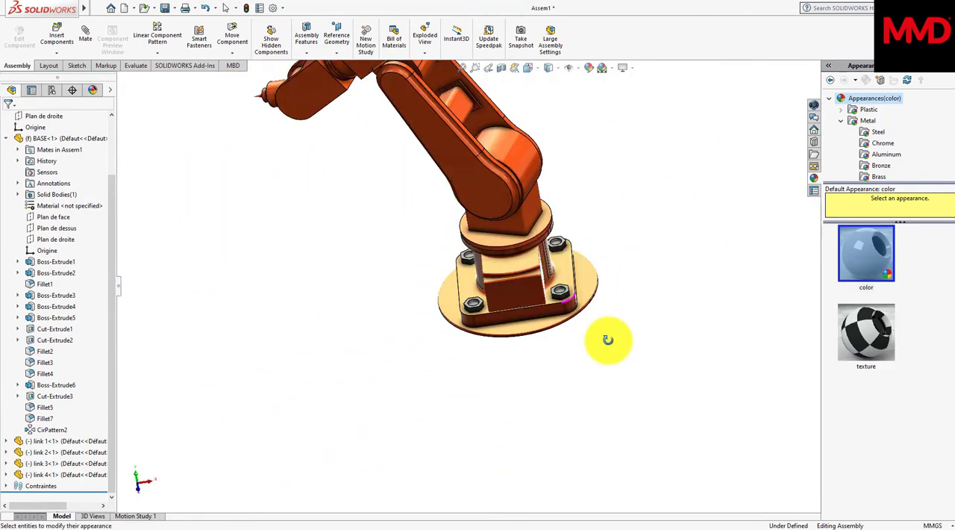
scroll(608, 341, "down", 7)
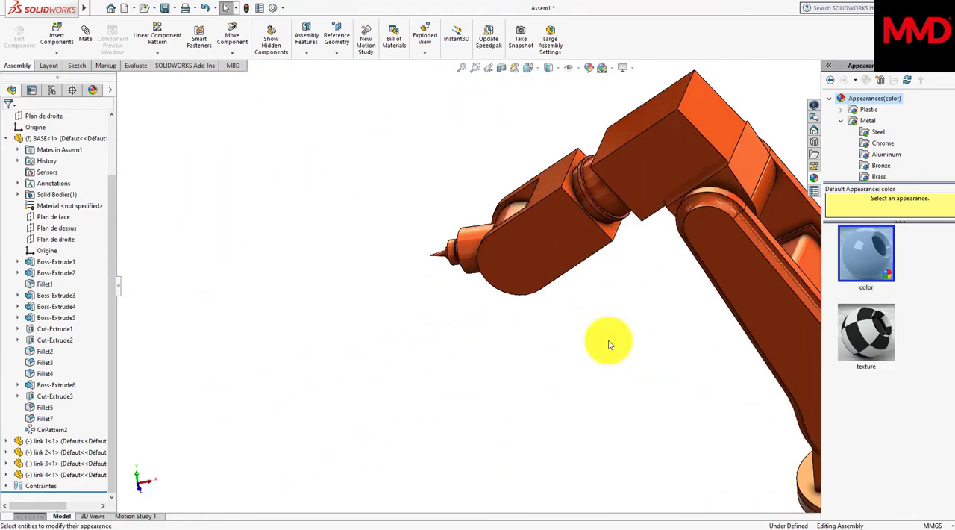
middle_click_drag(609, 341, 609, 344)
scroll(609, 341, "up", 1)
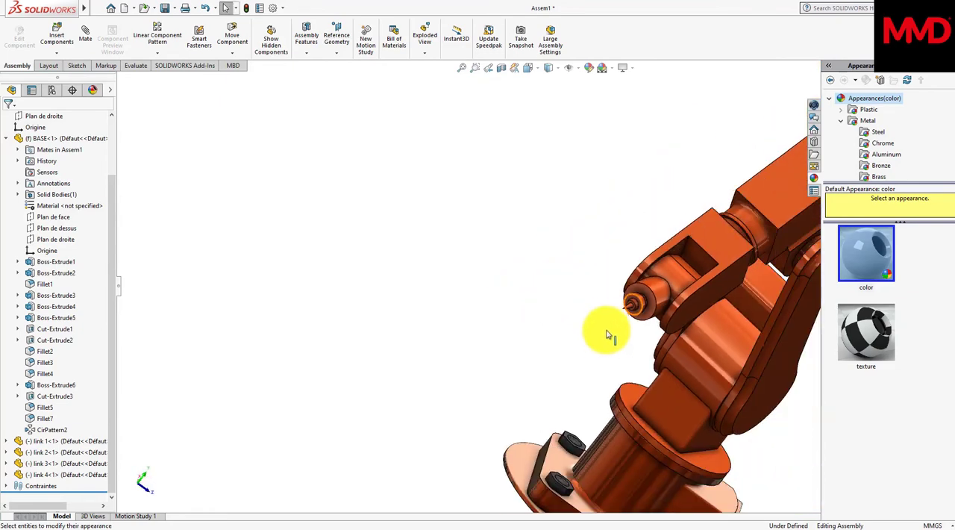
scroll(600, 298, "down", 1)
scroll(599, 298, "down", 2)
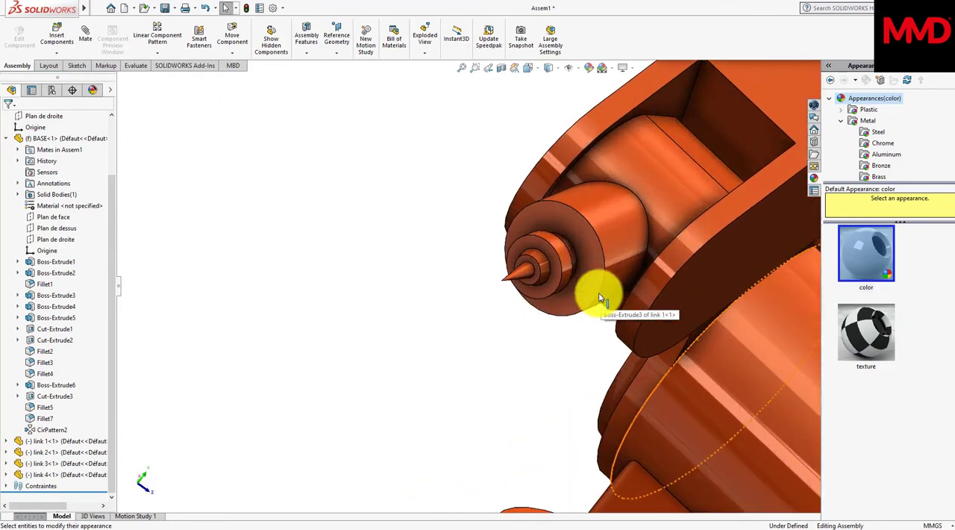
left_click(594, 276)
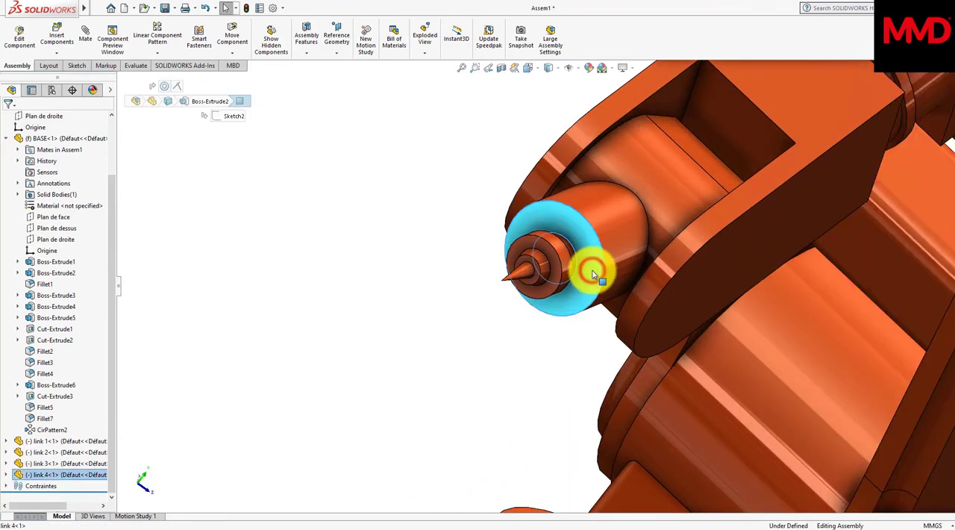
middle_click_drag(593, 276, 573, 270)
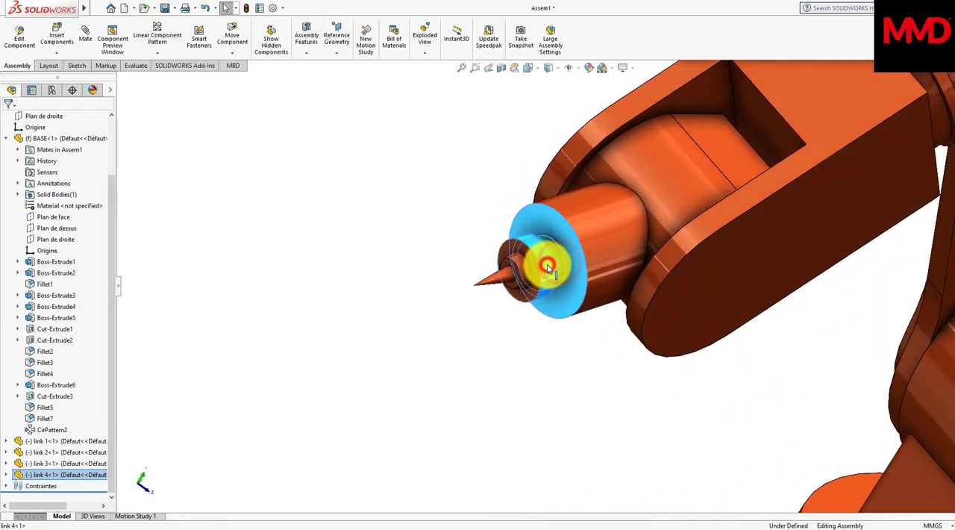
left_click(508, 284)
scroll(525, 286, "down", 3)
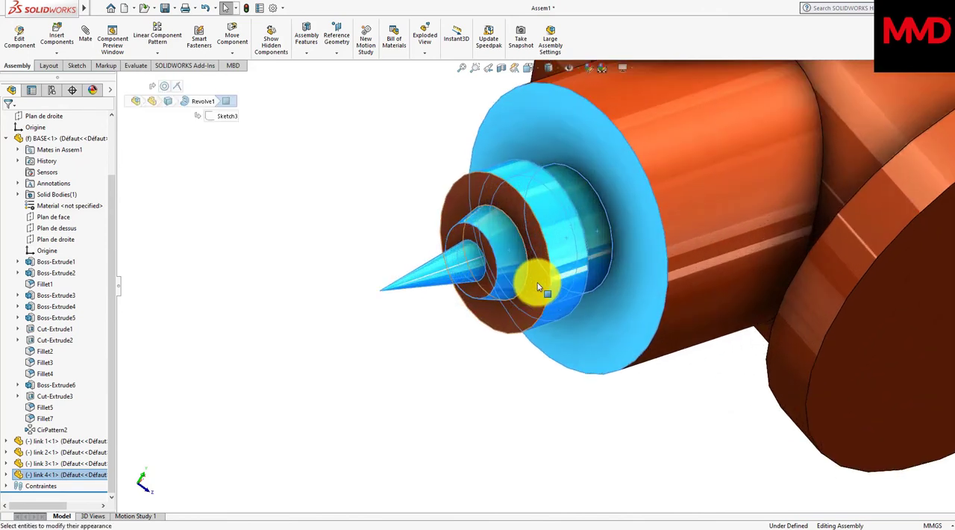
left_click(537, 286)
left_click(490, 280)
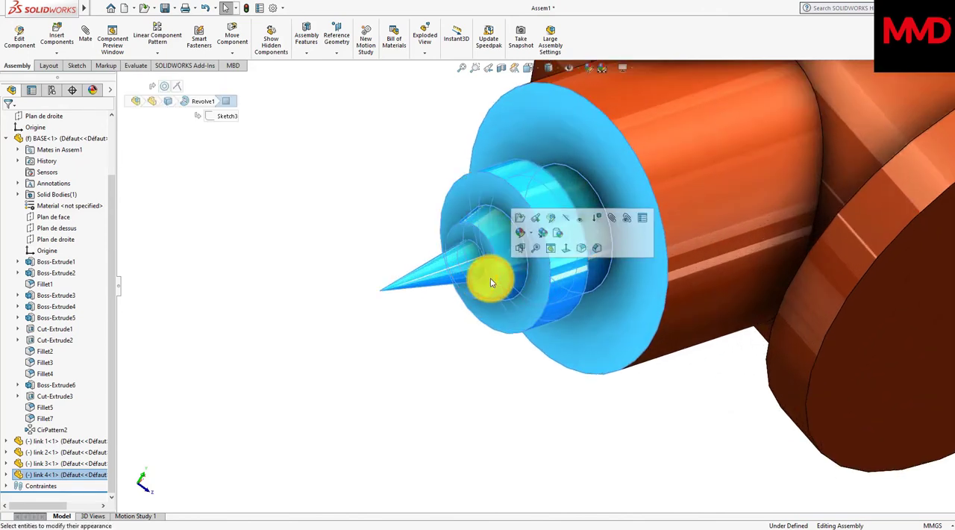
left_click(521, 232)
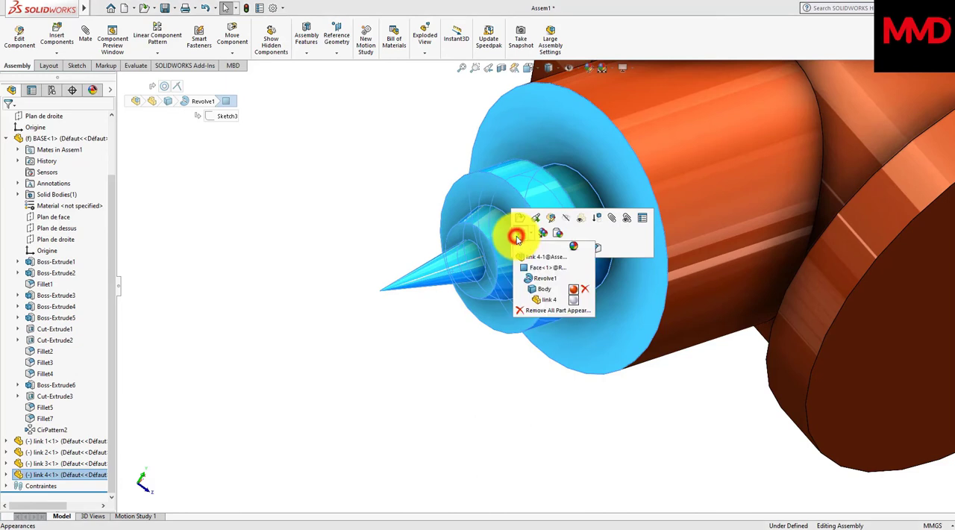
left_click(543, 270)
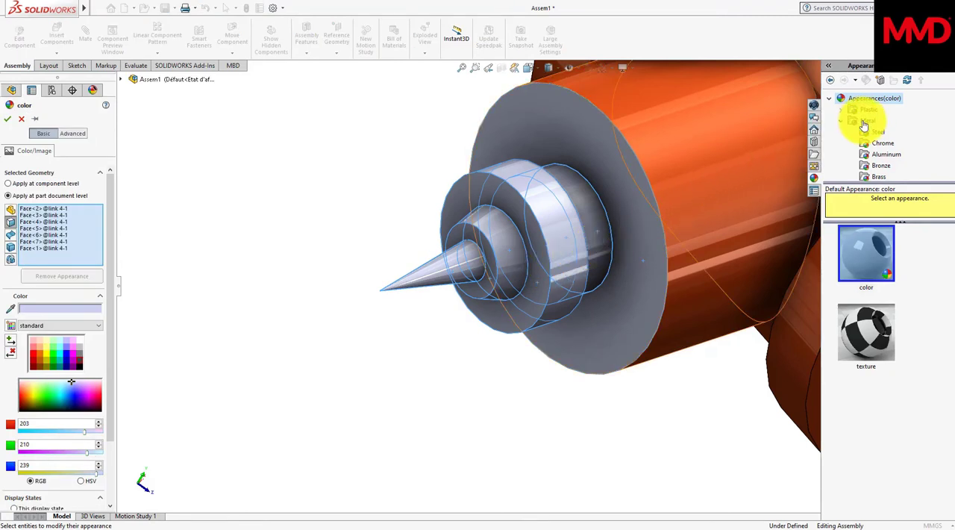
left_click(863, 123)
left_click(878, 134)
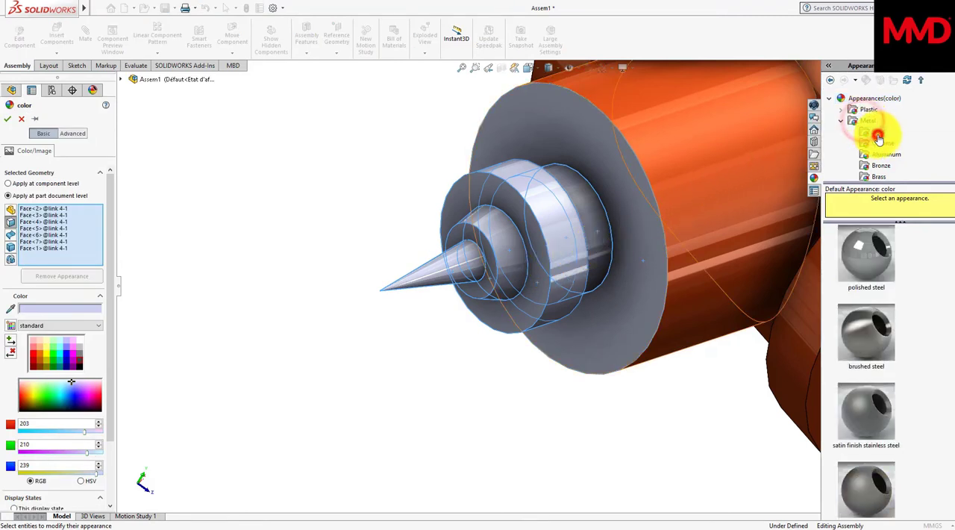
left_click(872, 328)
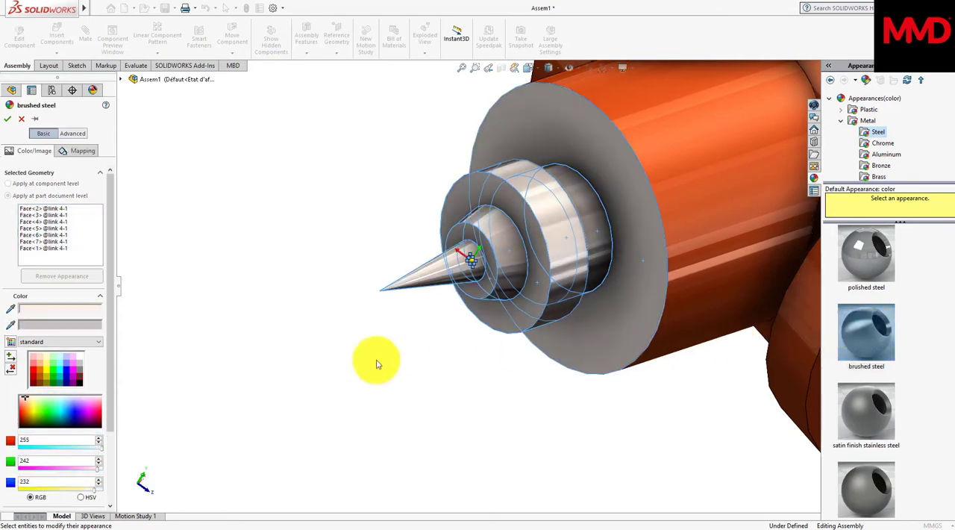
left_click(80, 383)
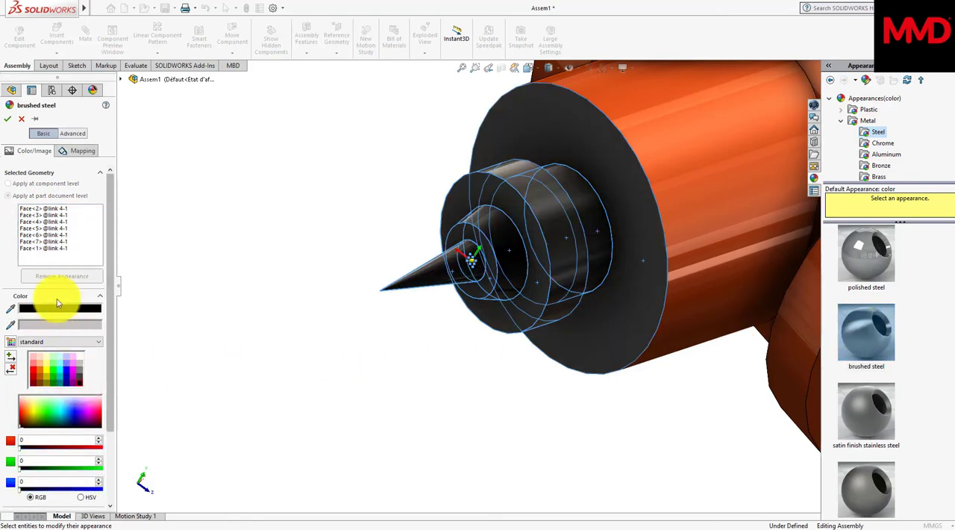
left_click(12, 121)
Step: Pose the robotic arm by moving its links within their mates, bending the forearm downward and swinging the upper arm forward
scroll(469, 217, "up", 5)
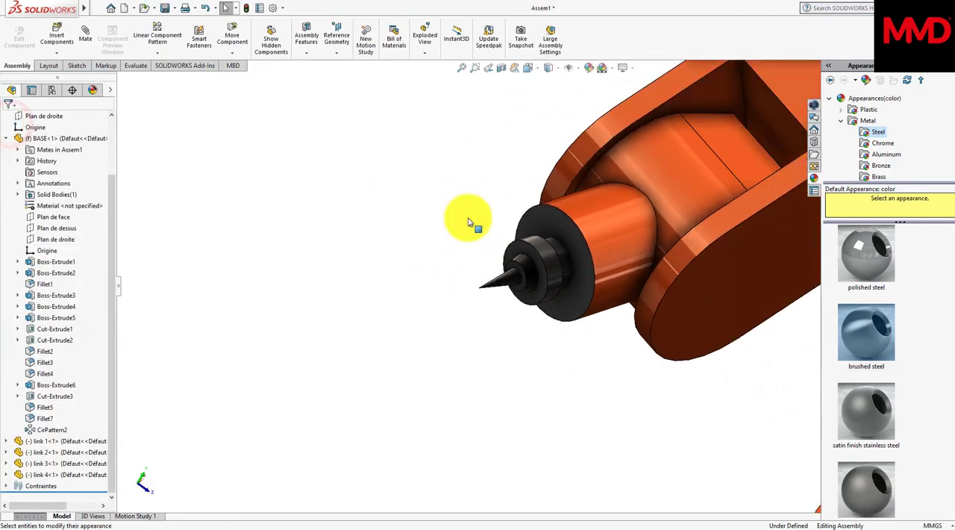
scroll(468, 218, "up", 1)
middle_click_drag(469, 219, 475, 221)
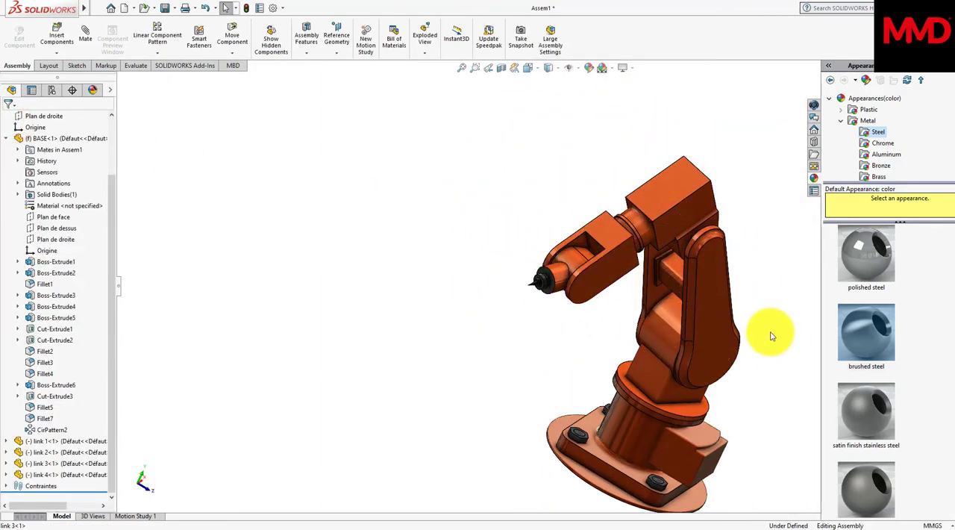
middle_click_drag(771, 331, 709, 313)
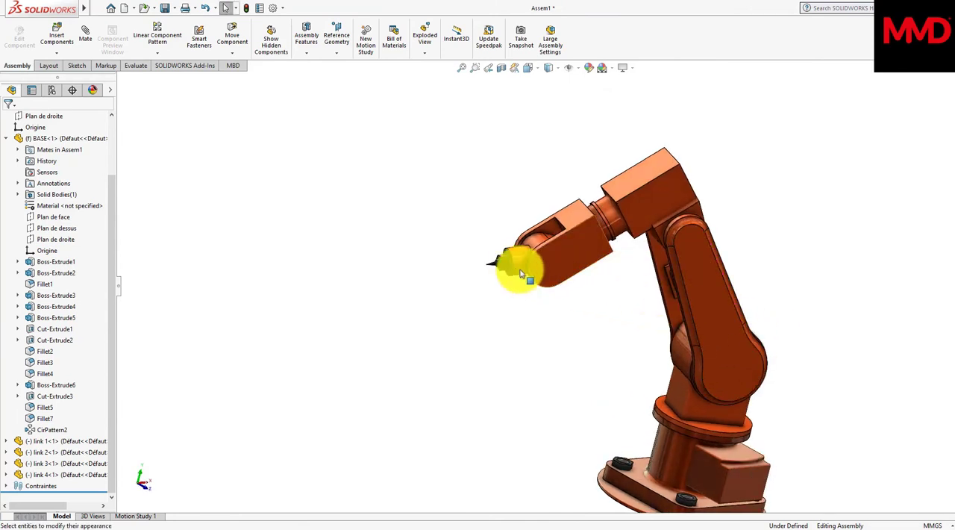
left_click_drag(505, 269, 544, 351)
key("Escape")
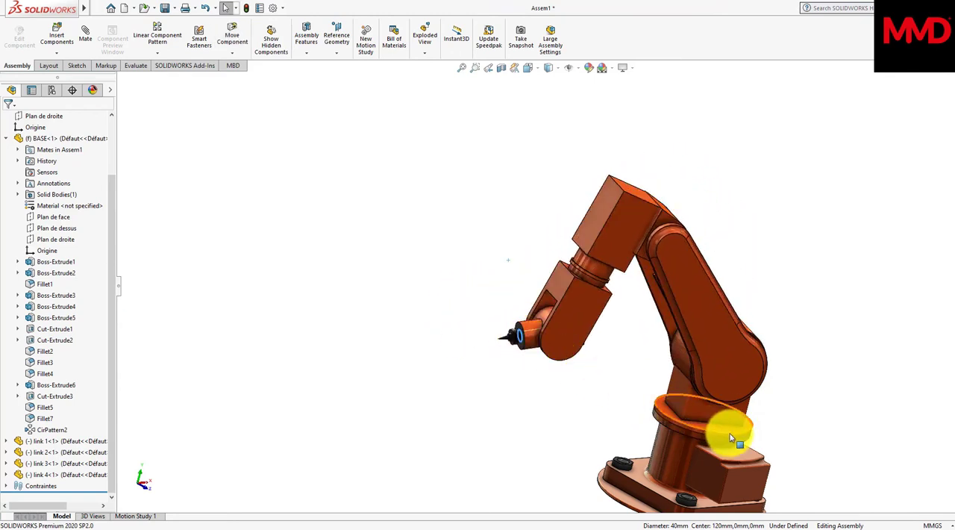
left_click_drag(728, 439, 660, 448)
left_click_drag(671, 440, 667, 420)
left_click(569, 333)
left_click_drag(542, 342, 467, 373)
left_click(661, 445)
left_click(578, 421)
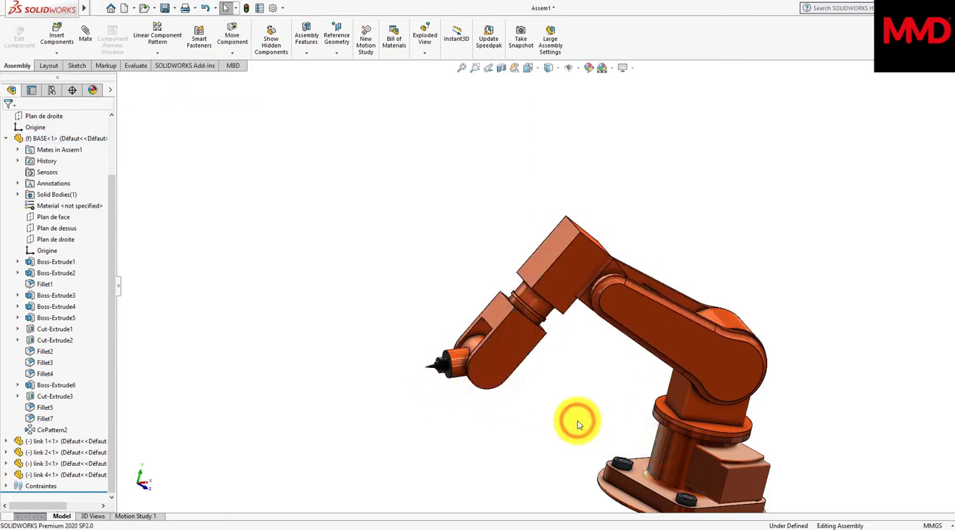
Step: Open the link 3 part from the assembly in its own window
key("f")
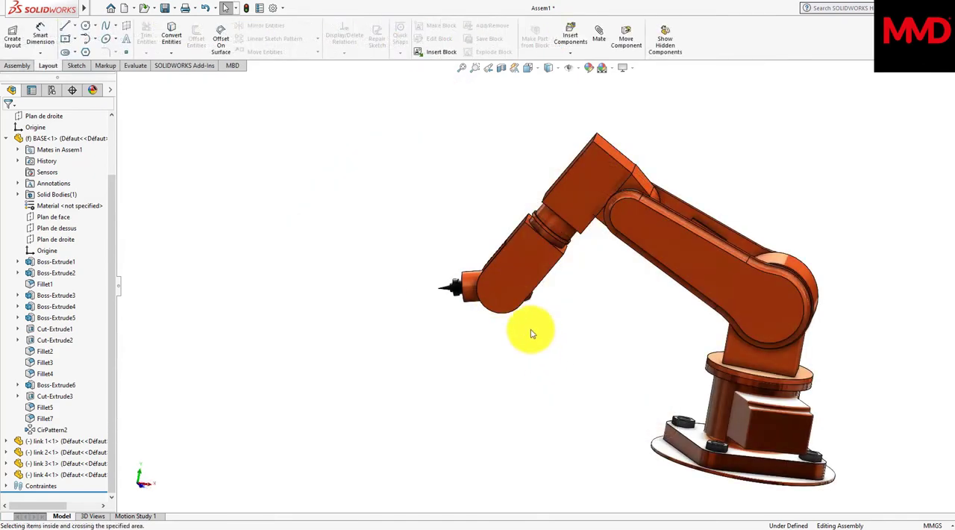
scroll(511, 309, "down", 4)
left_click(500, 244)
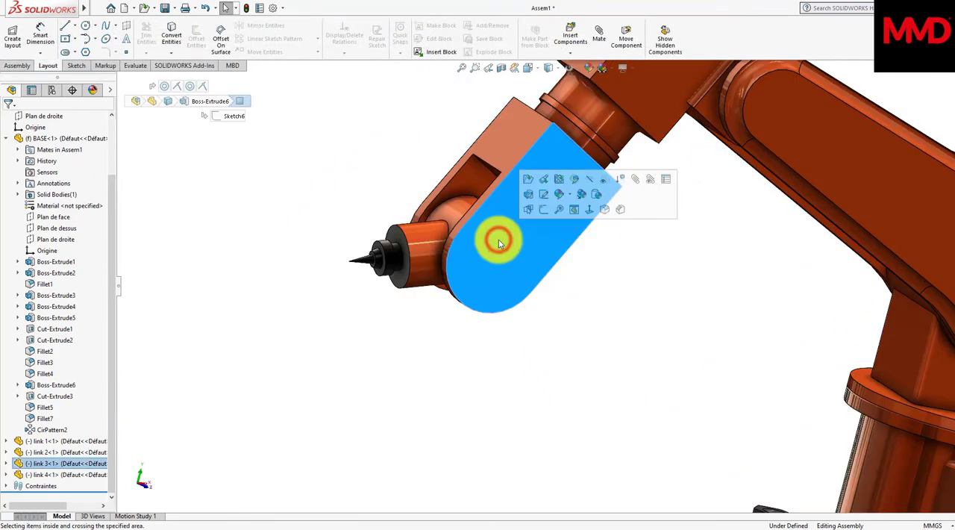
right_click(500, 244)
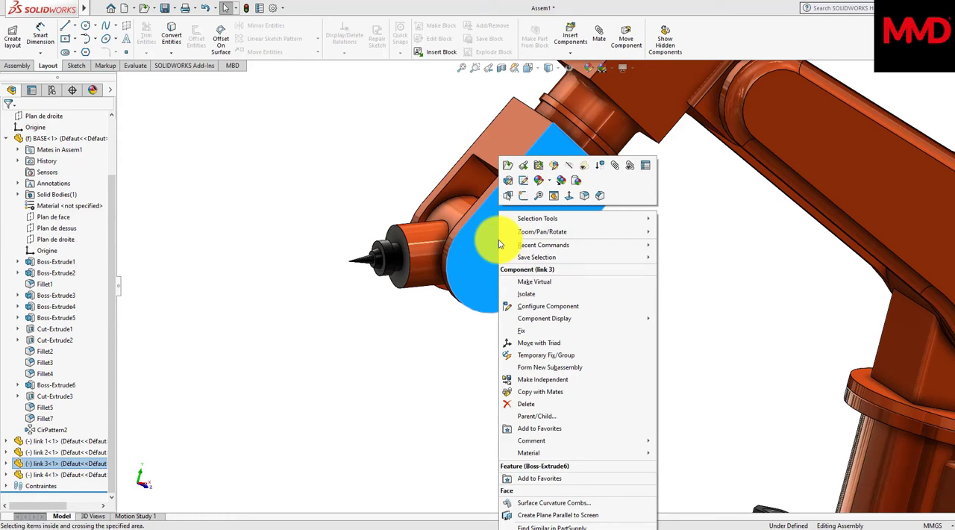
left_click(510, 167)
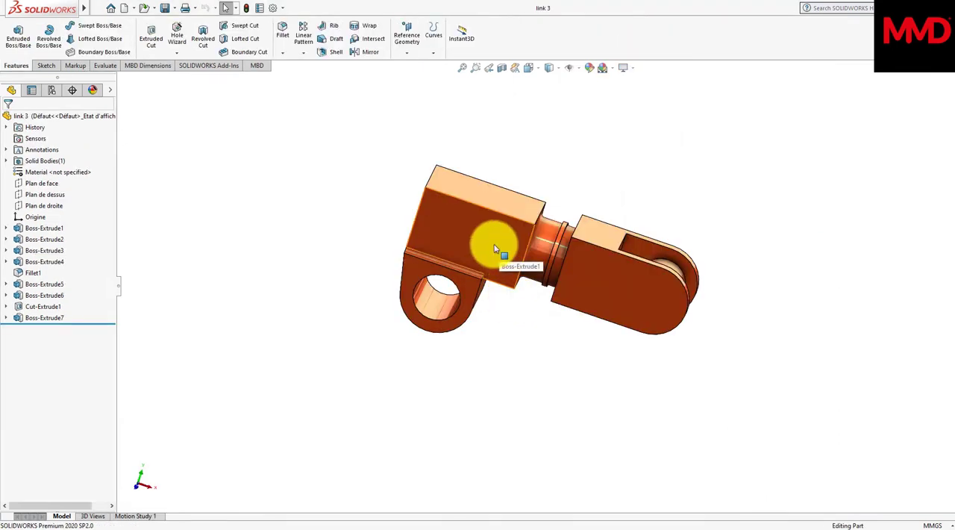
scroll(492, 247, "down", 2)
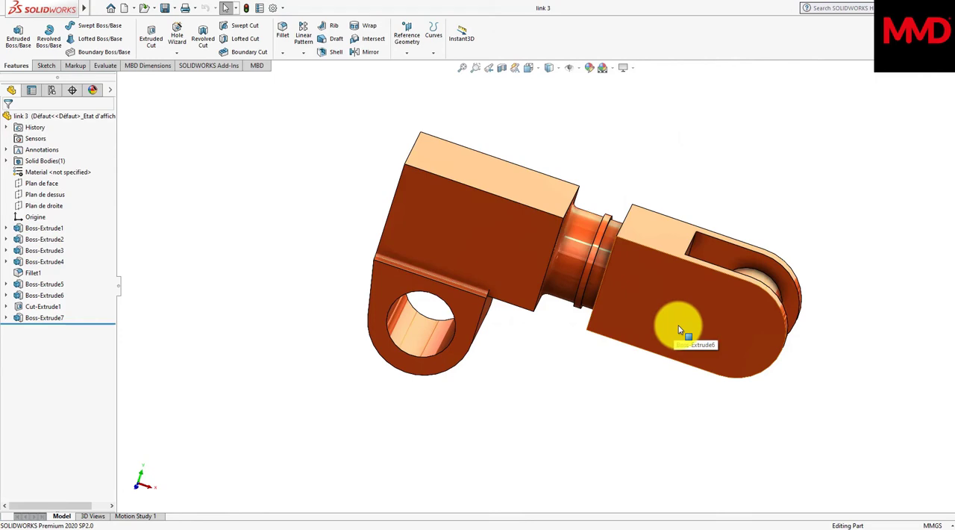
Step: Add the sketch text "ABB" on the flat outer face of Boss-Extrude6 on link 3's fork end
middle_click_drag(678, 326, 671, 326)
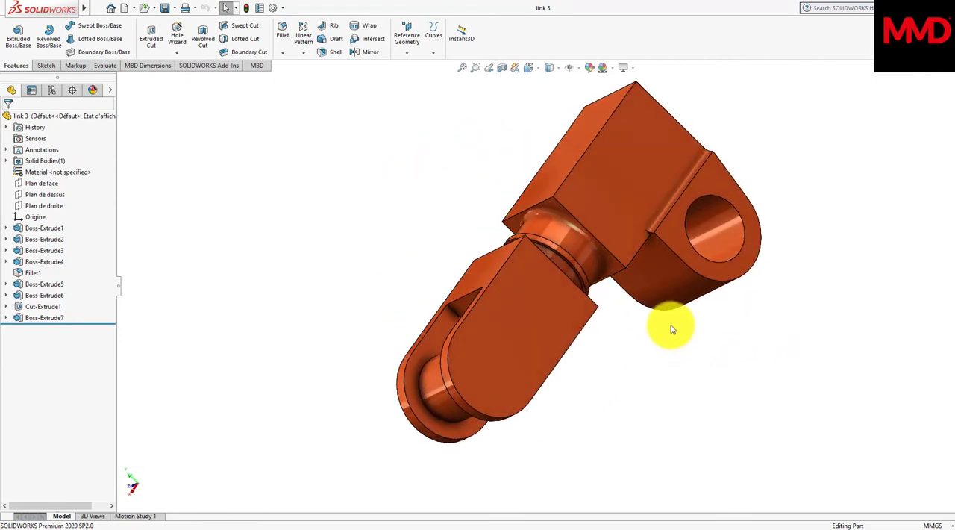
scroll(525, 320, "down", 3)
scroll(470, 320, "up", 2)
left_click(470, 321)
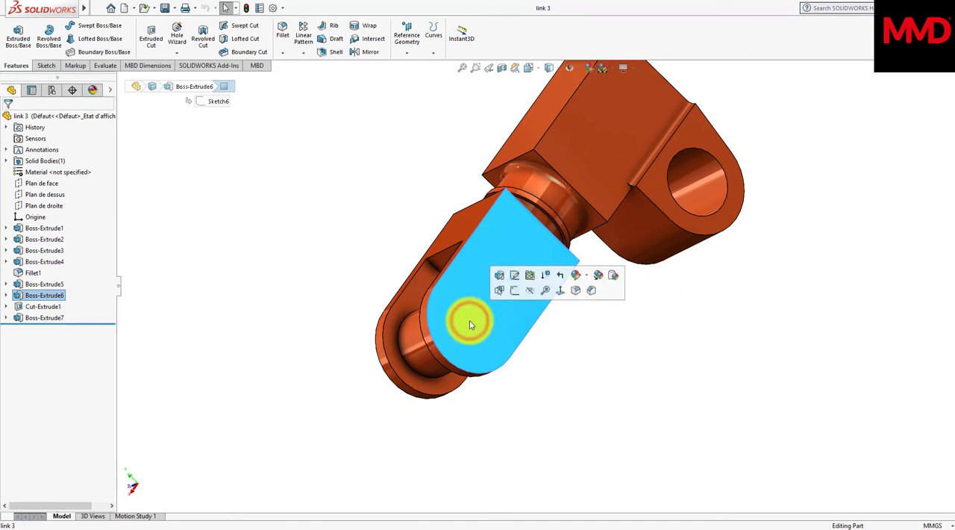
left_click(45, 67)
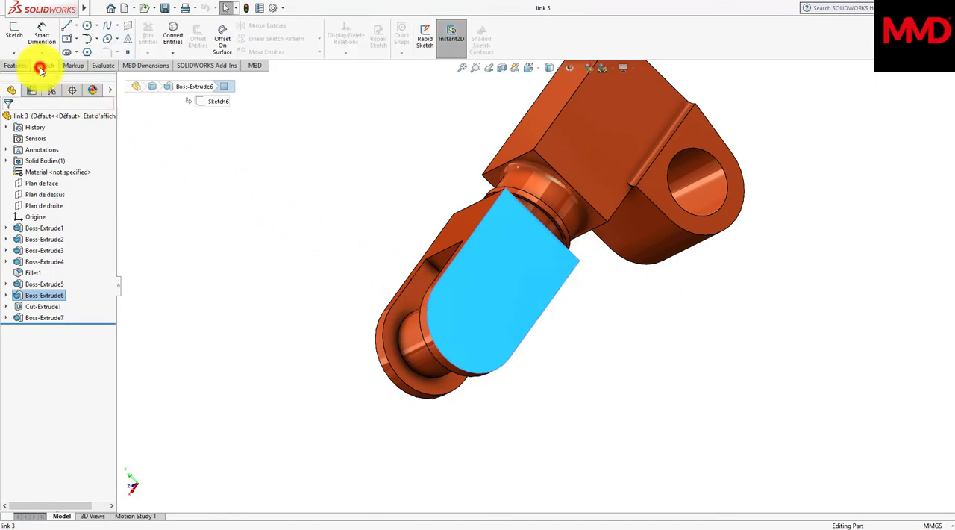
left_click(125, 38)
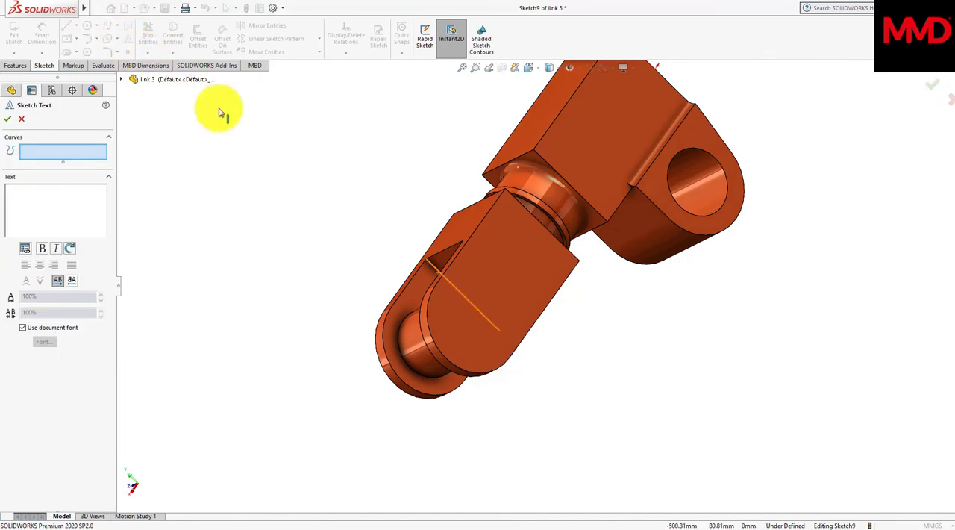
left_click(473, 294)
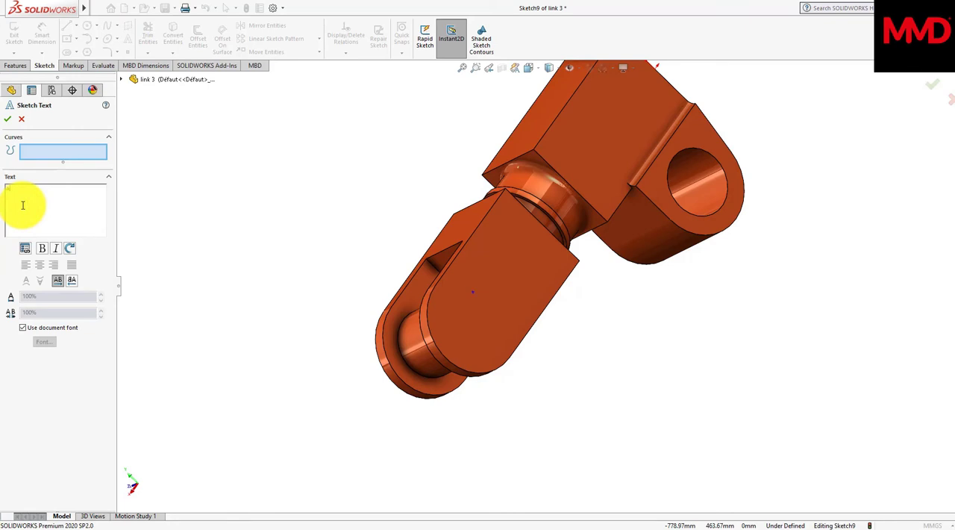
Step: Override the document font for the ABB text with Elephant, Normal style, at a height of 140 points
left_click(19, 329)
left_click(42, 341)
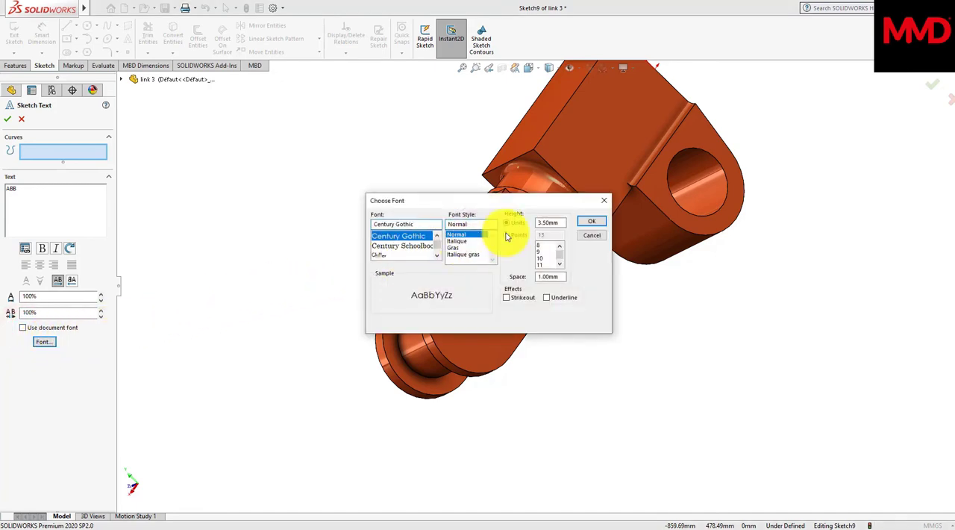
left_click(507, 235)
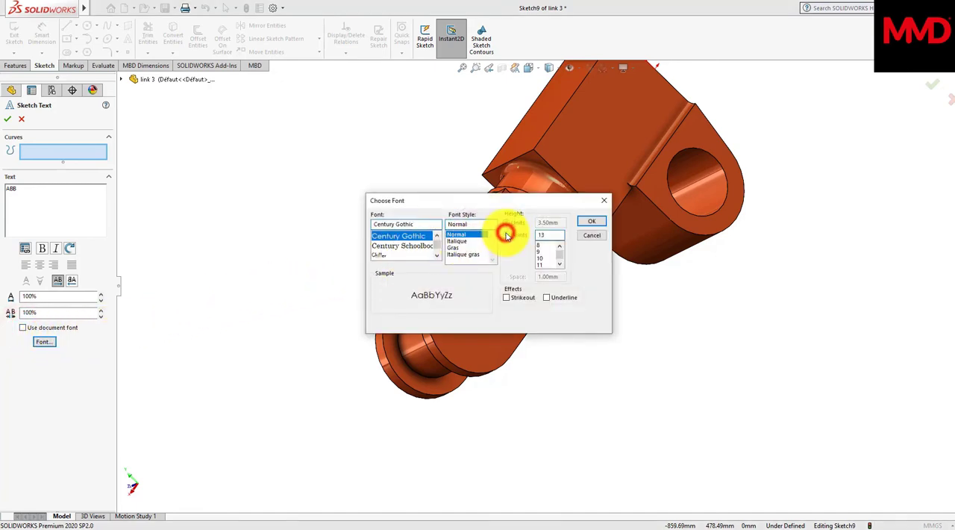
left_click(547, 234)
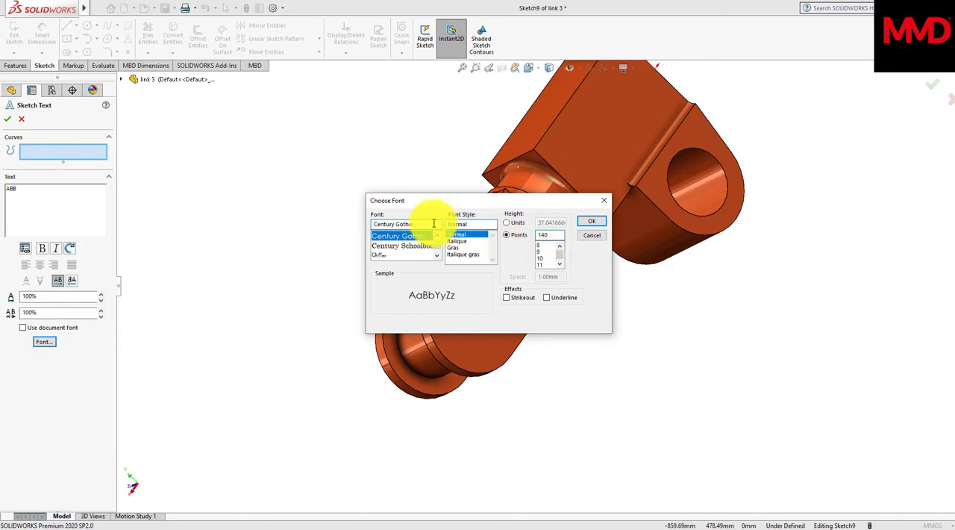
left_click(420, 220)
type("E")
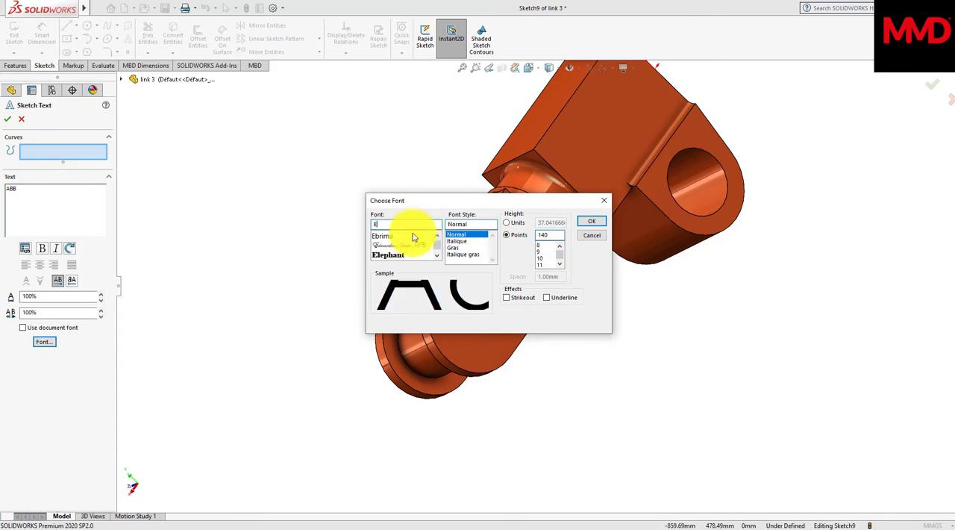
left_click(395, 254)
left_click(593, 222)
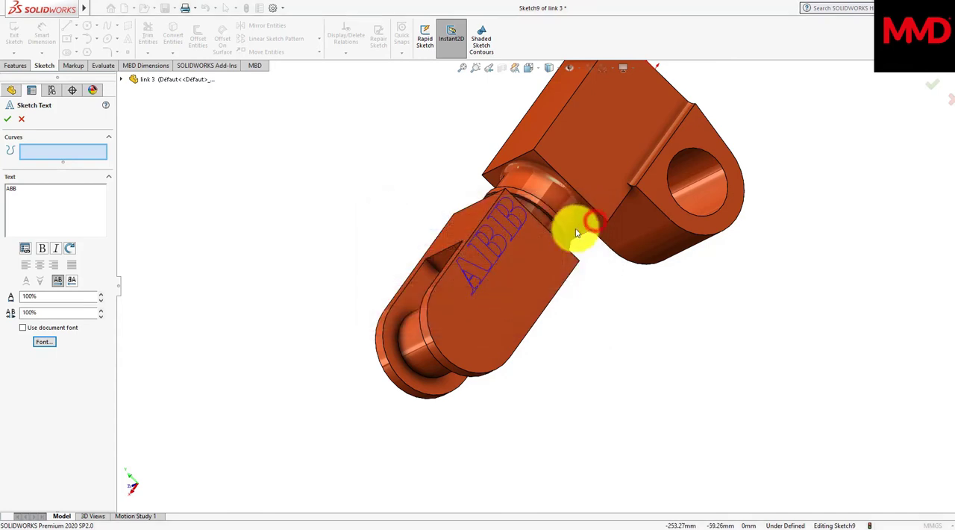
Step: Reposition the ABB text so it sits centrally along the fork's flat face, and finish the sketch text
left_click(471, 270)
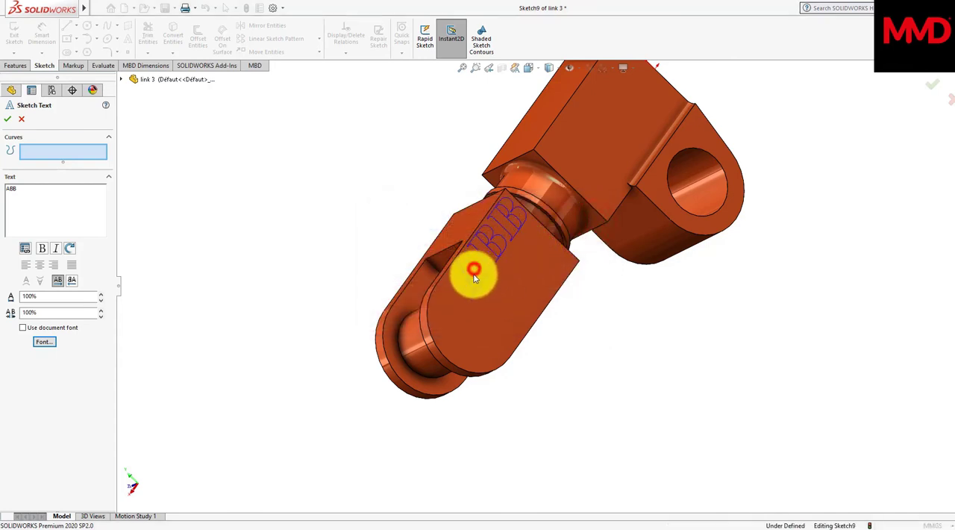
left_click(481, 312)
left_click(471, 327)
left_click(475, 338)
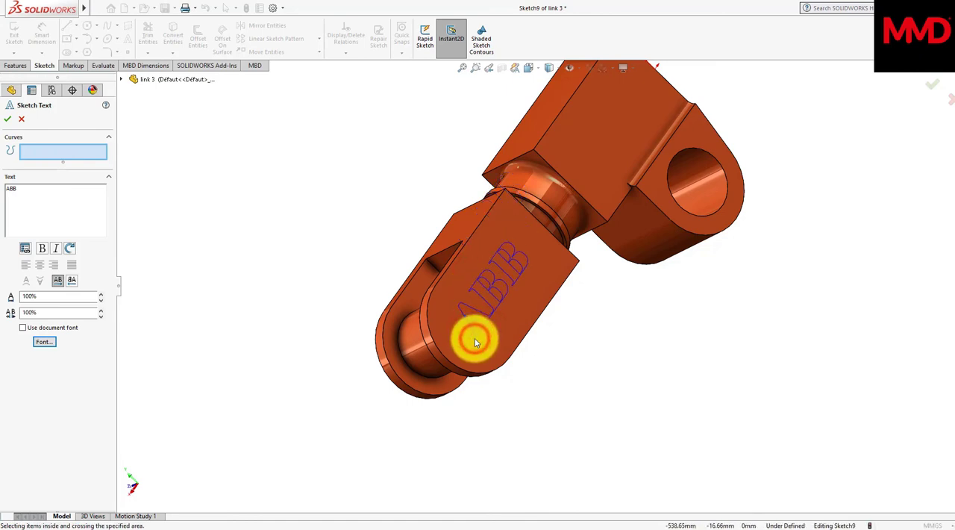
left_click(7, 119)
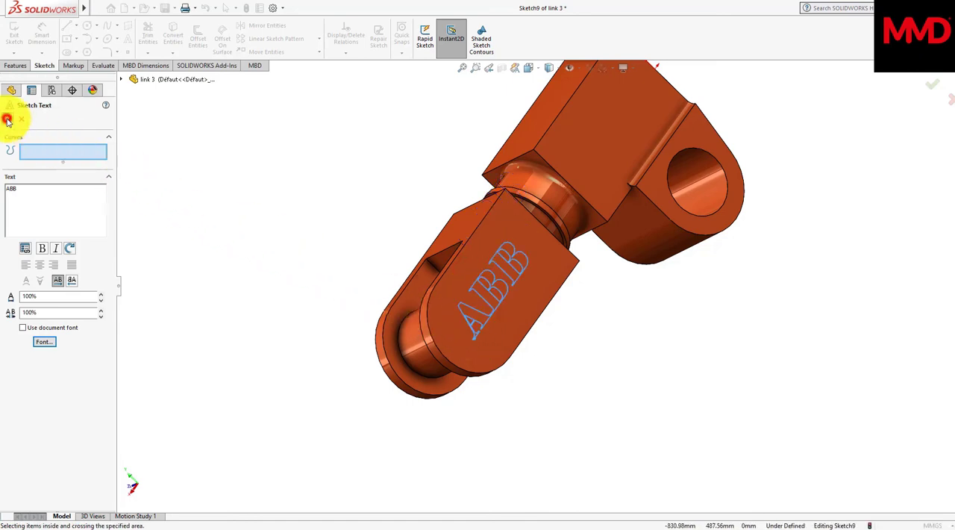
Step: Extrude the ABB text sketch outward 10 mm from the fork face as a blind boss merged with the body
left_click(15, 65)
left_click(19, 44)
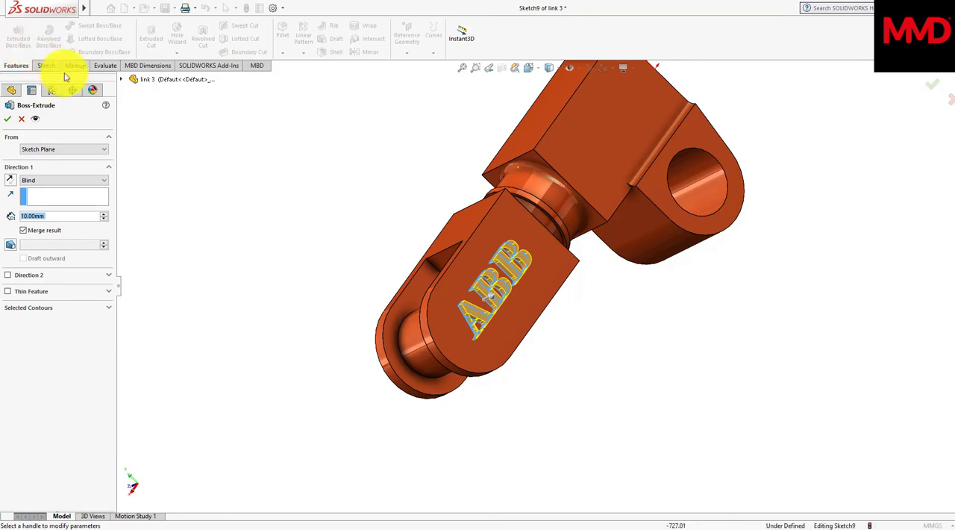
middle_click_drag(303, 216, 326, 237)
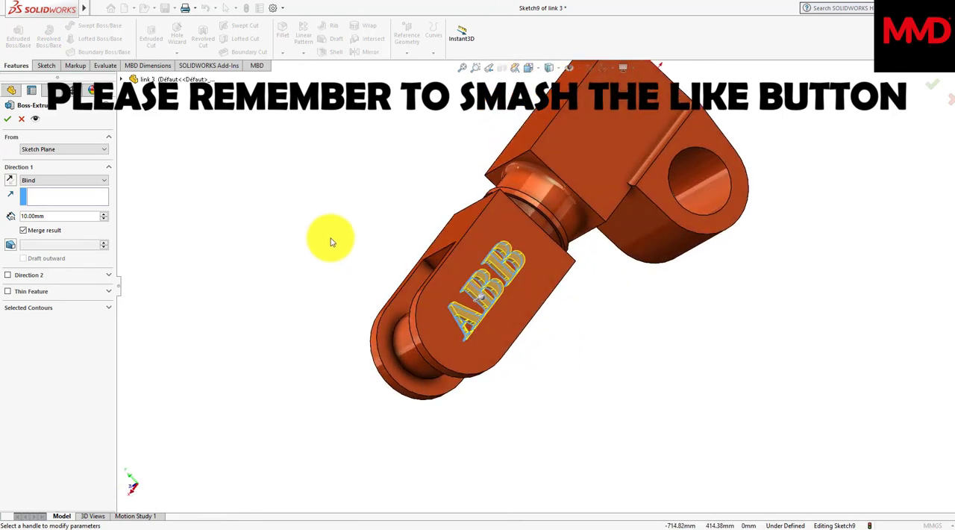
left_click(6, 119)
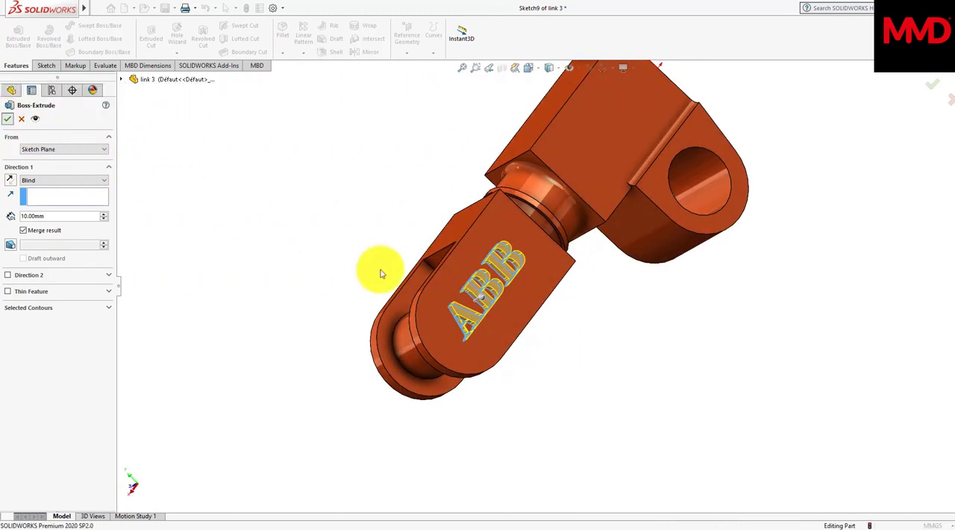
Step: Color the raised ABB lettering black, RGB 0, 0, 0, applying it to the text extrusion and its letter faces
scroll(418, 287, "up", 3)
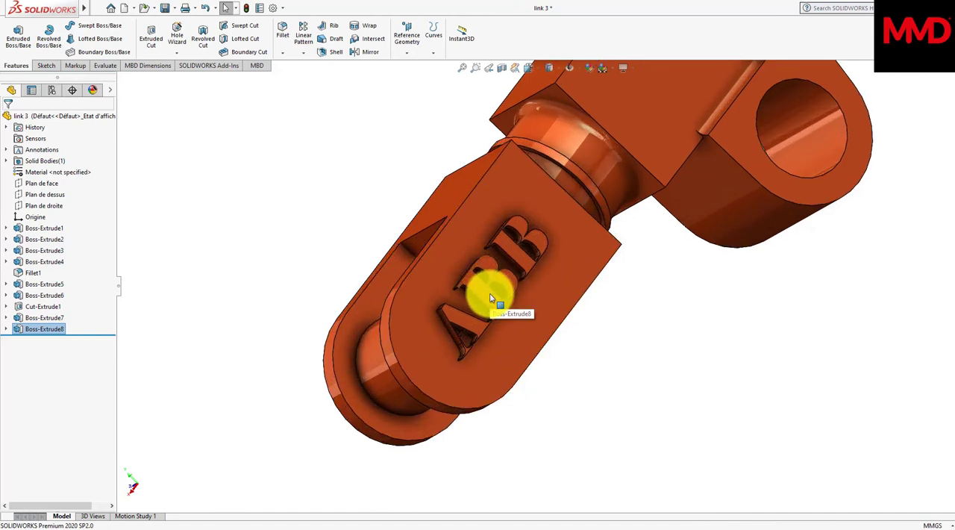
left_click(474, 321)
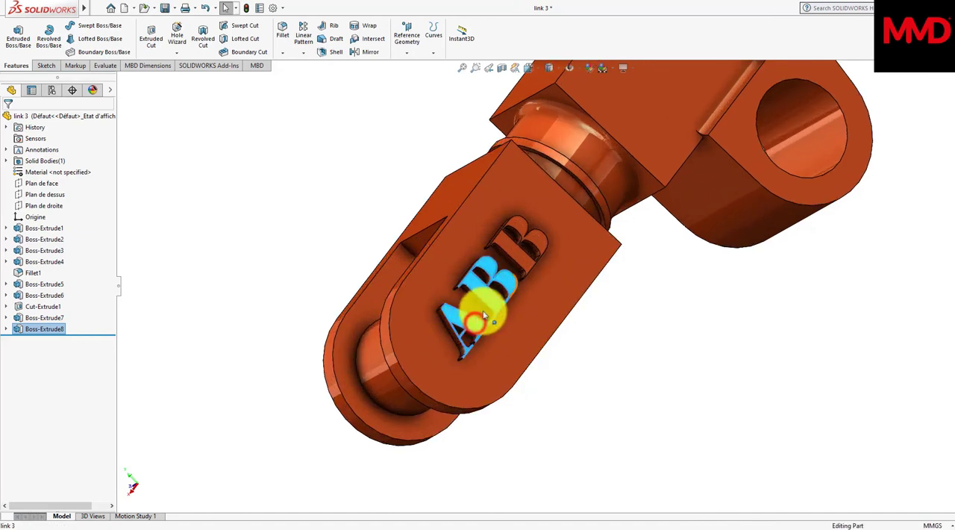
left_click(520, 238)
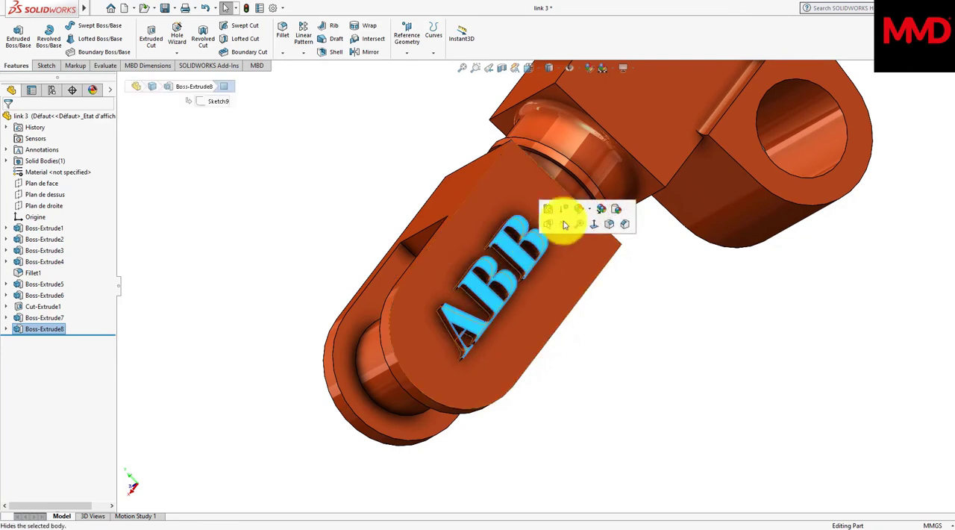
left_click(579, 209)
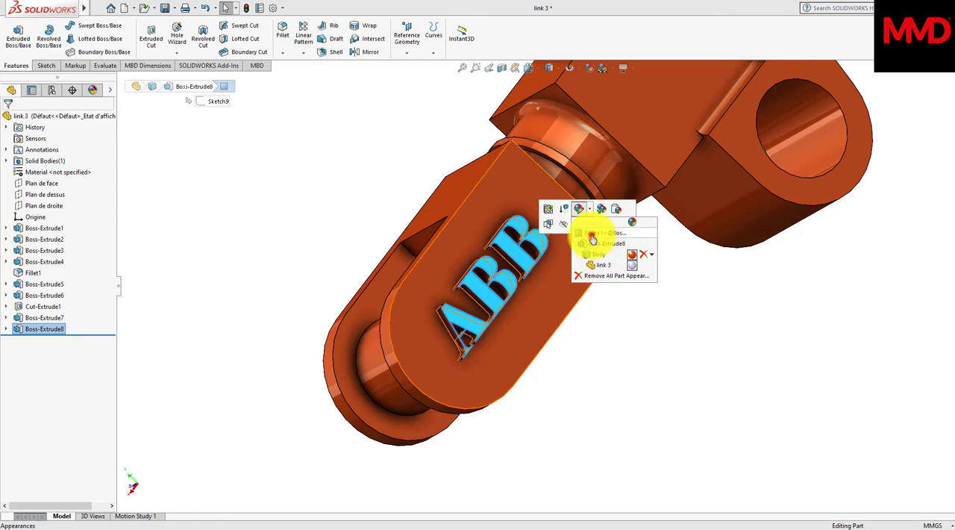
left_click(592, 234)
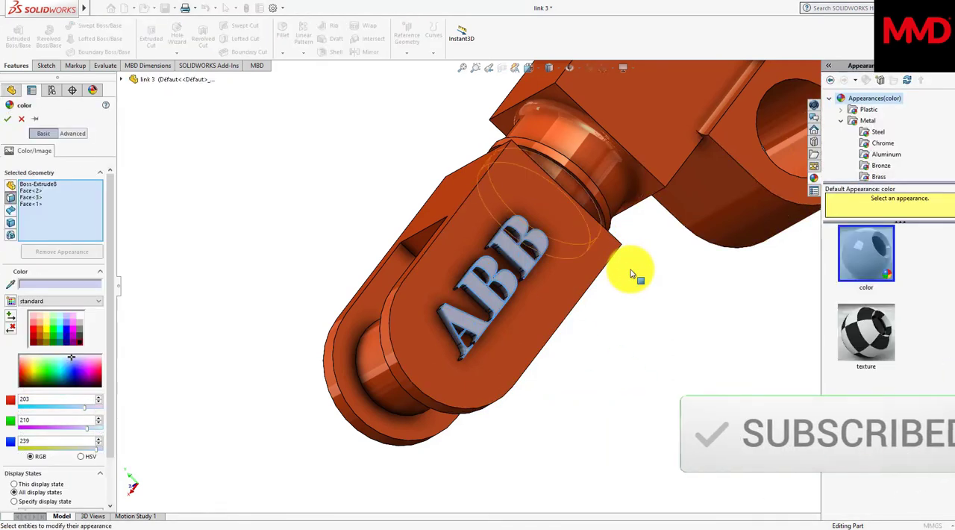
left_click(498, 286)
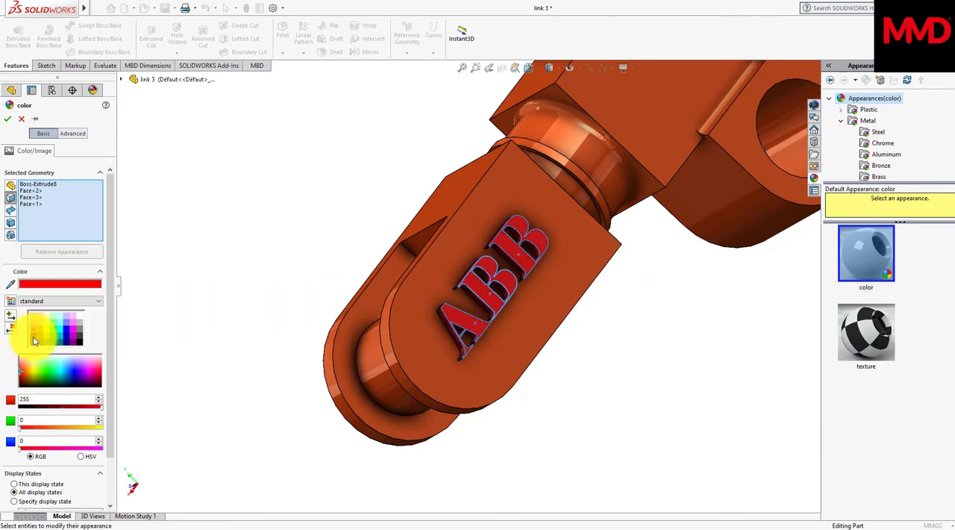
left_click(80, 340)
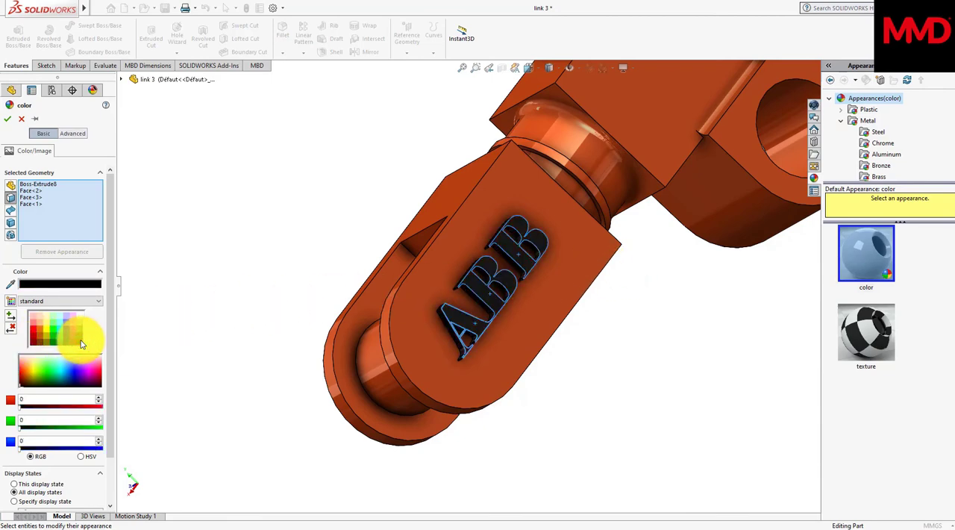
left_click(7, 119)
Step: Return from link 3 to the robotic arm assembly Assem1, bringing in the lettered part
scroll(94, 169, "up", 6)
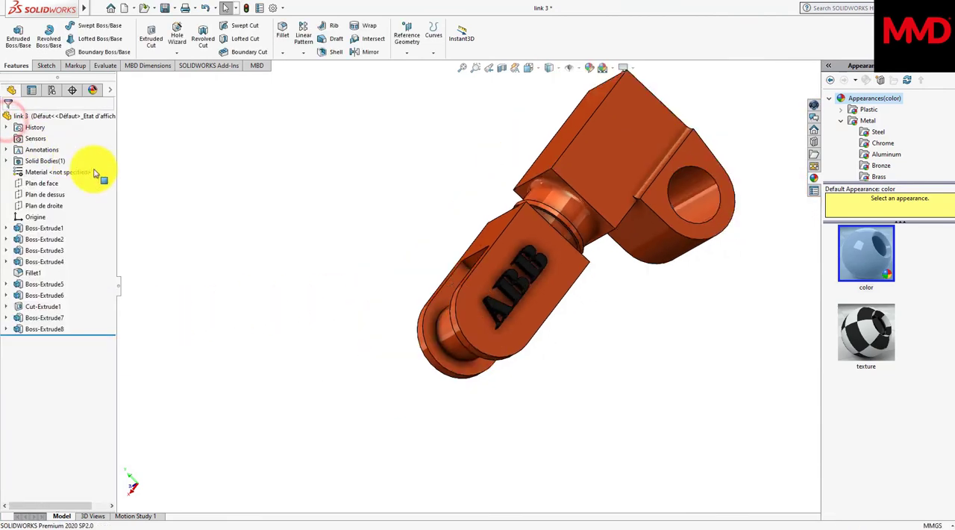
middle_click_drag(489, 391, 490, 392)
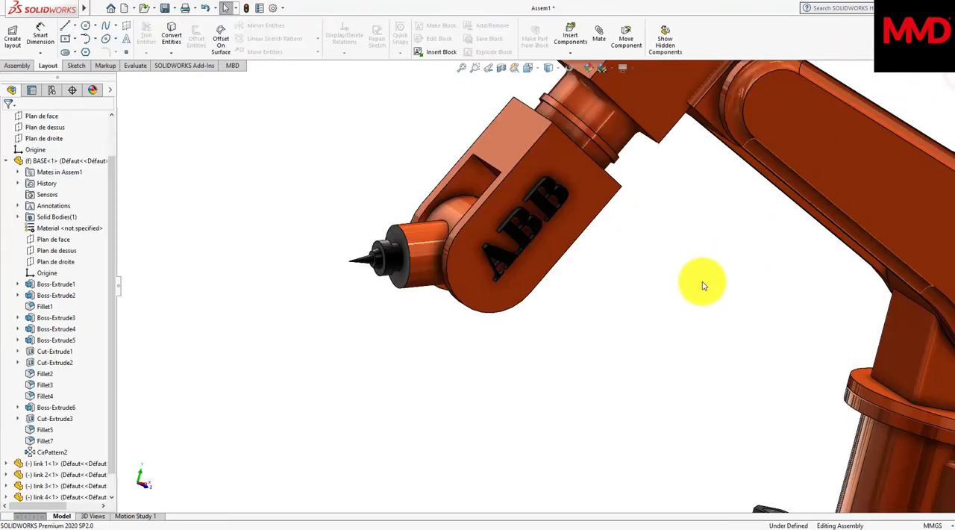
scroll(701, 286, "up", 5)
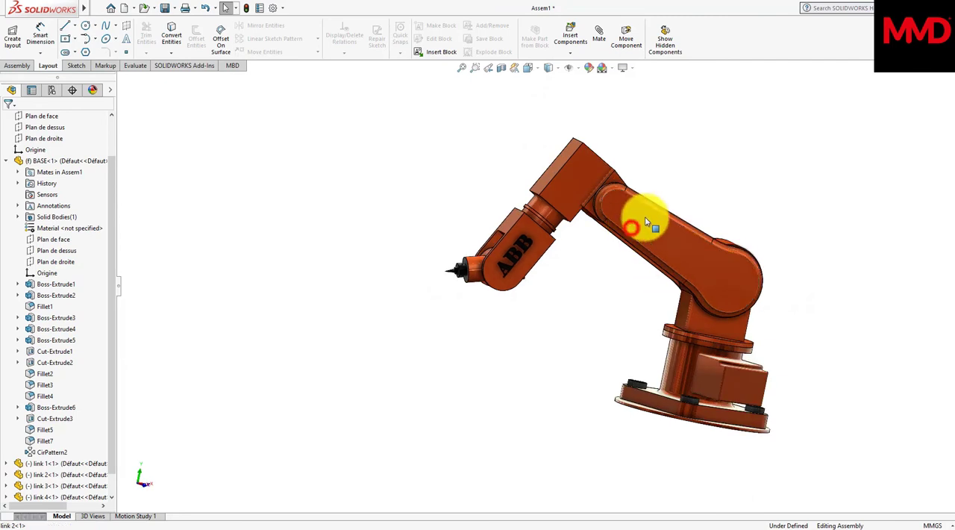
Step: Pose the arm in the assembly by moving link 2 and the tool end within their mates, raising the upper arm
left_click_drag(650, 223, 692, 194)
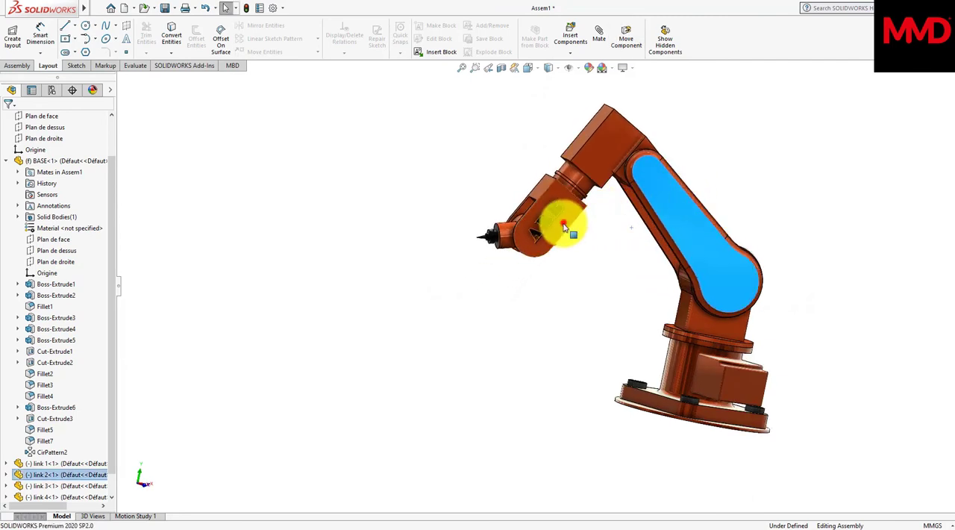
mouse_move(564, 224)
left_mouse_down()
mouse_move(541, 281)
mouse_move(454, 265)
left_mouse_up()
left_click(455, 263)
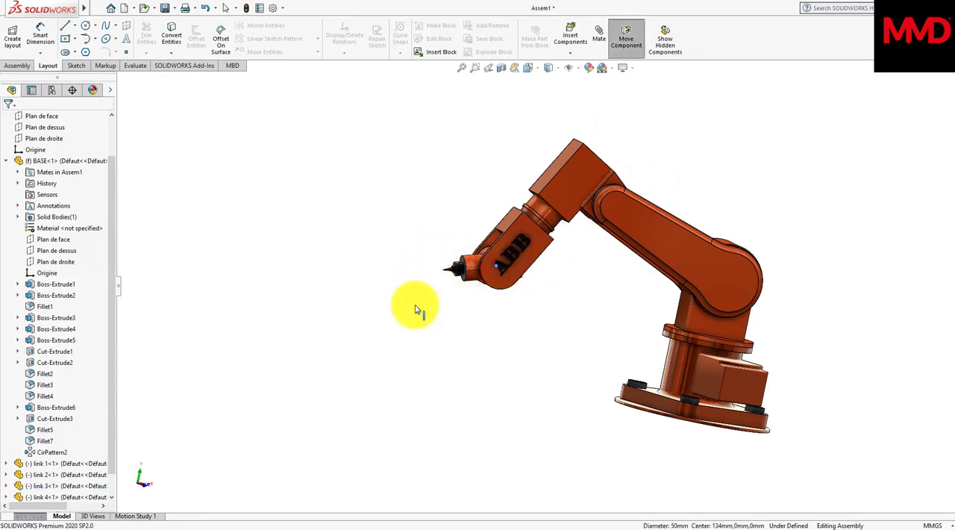
mouse_move(454, 267)
left_mouse_down()
mouse_move(446, 285)
mouse_move(416, 290)
mouse_move(433, 239)
mouse_move(493, 223)
mouse_move(491, 297)
mouse_move(469, 307)
mouse_move(469, 266)
mouse_move(430, 214)
mouse_move(472, 263)
left_mouse_up()
left_click_drag(514, 293, 431, 240)
key("Escape")
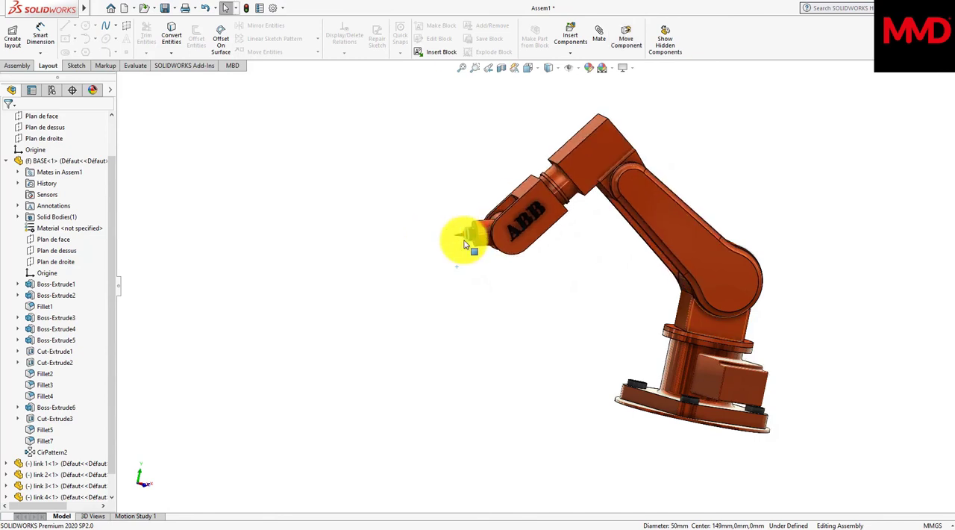
middle_click_drag(464, 240, 551, 273)
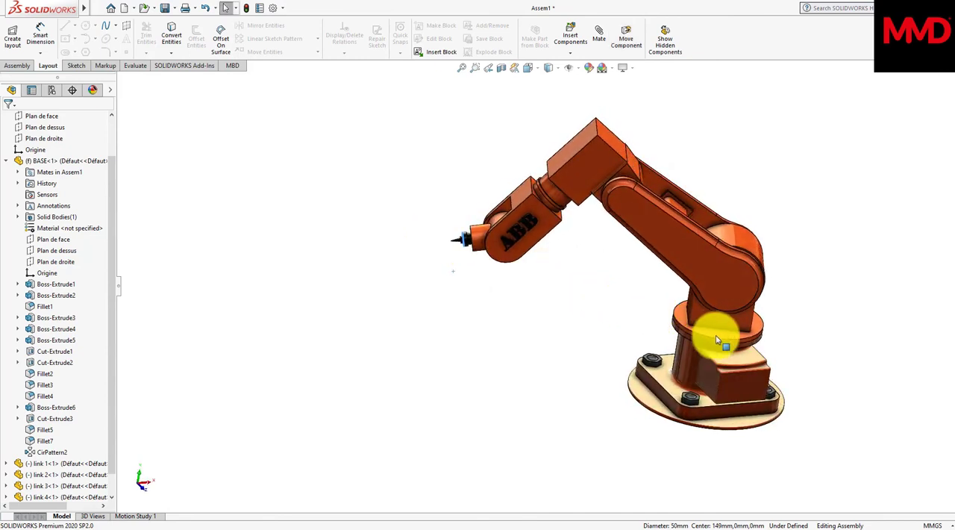
Step: Rotate link 1 on the base by its round flange to swing the whole arm about the vertical axis
mouse_move(725, 342)
left_mouse_down()
mouse_move(653, 340)
mouse_move(739, 326)
mouse_move(732, 333)
mouse_move(748, 345)
mouse_move(673, 348)
mouse_move(737, 341)
left_mouse_up()
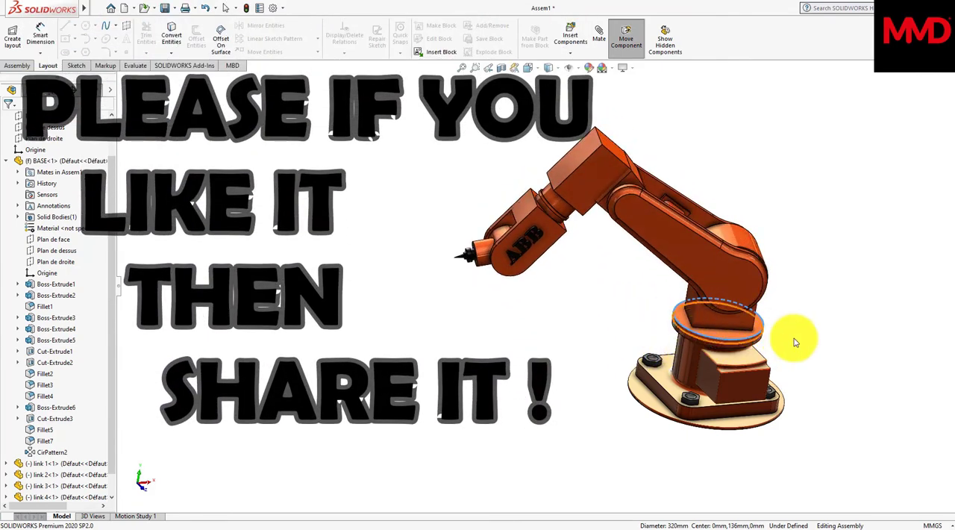
scroll(796, 342, "up", 2)
scroll(795, 341, "down", 3)
scroll(795, 342, "up", 2)
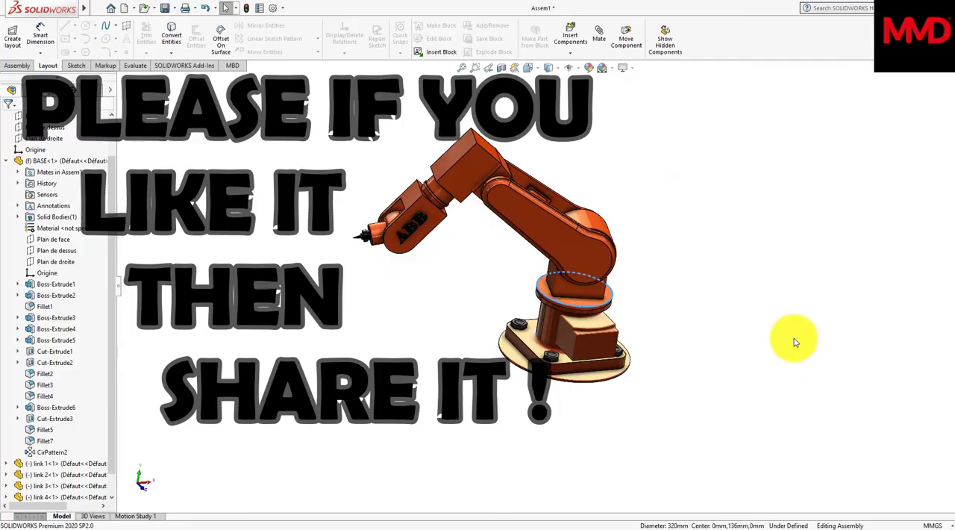